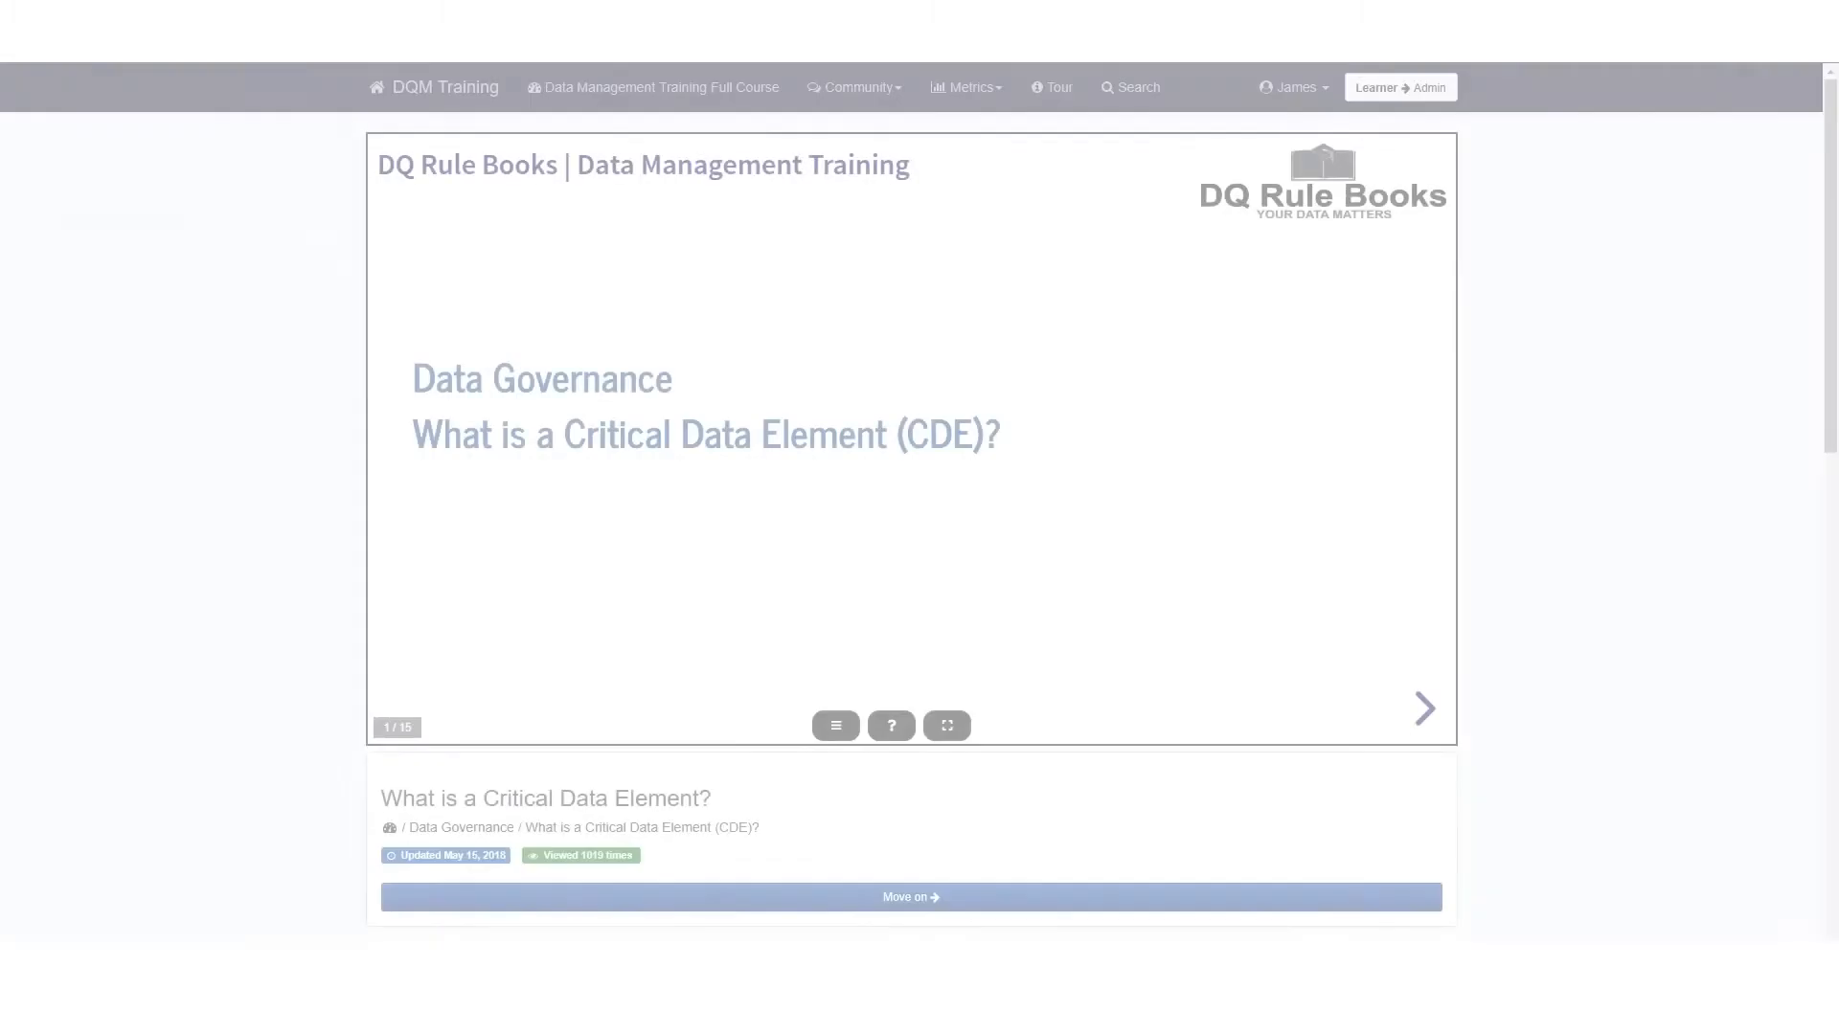
# Bring up the presentation's slide list and jump to slide 4, How is a CDE Critical?
pyautogui.click(836, 726)
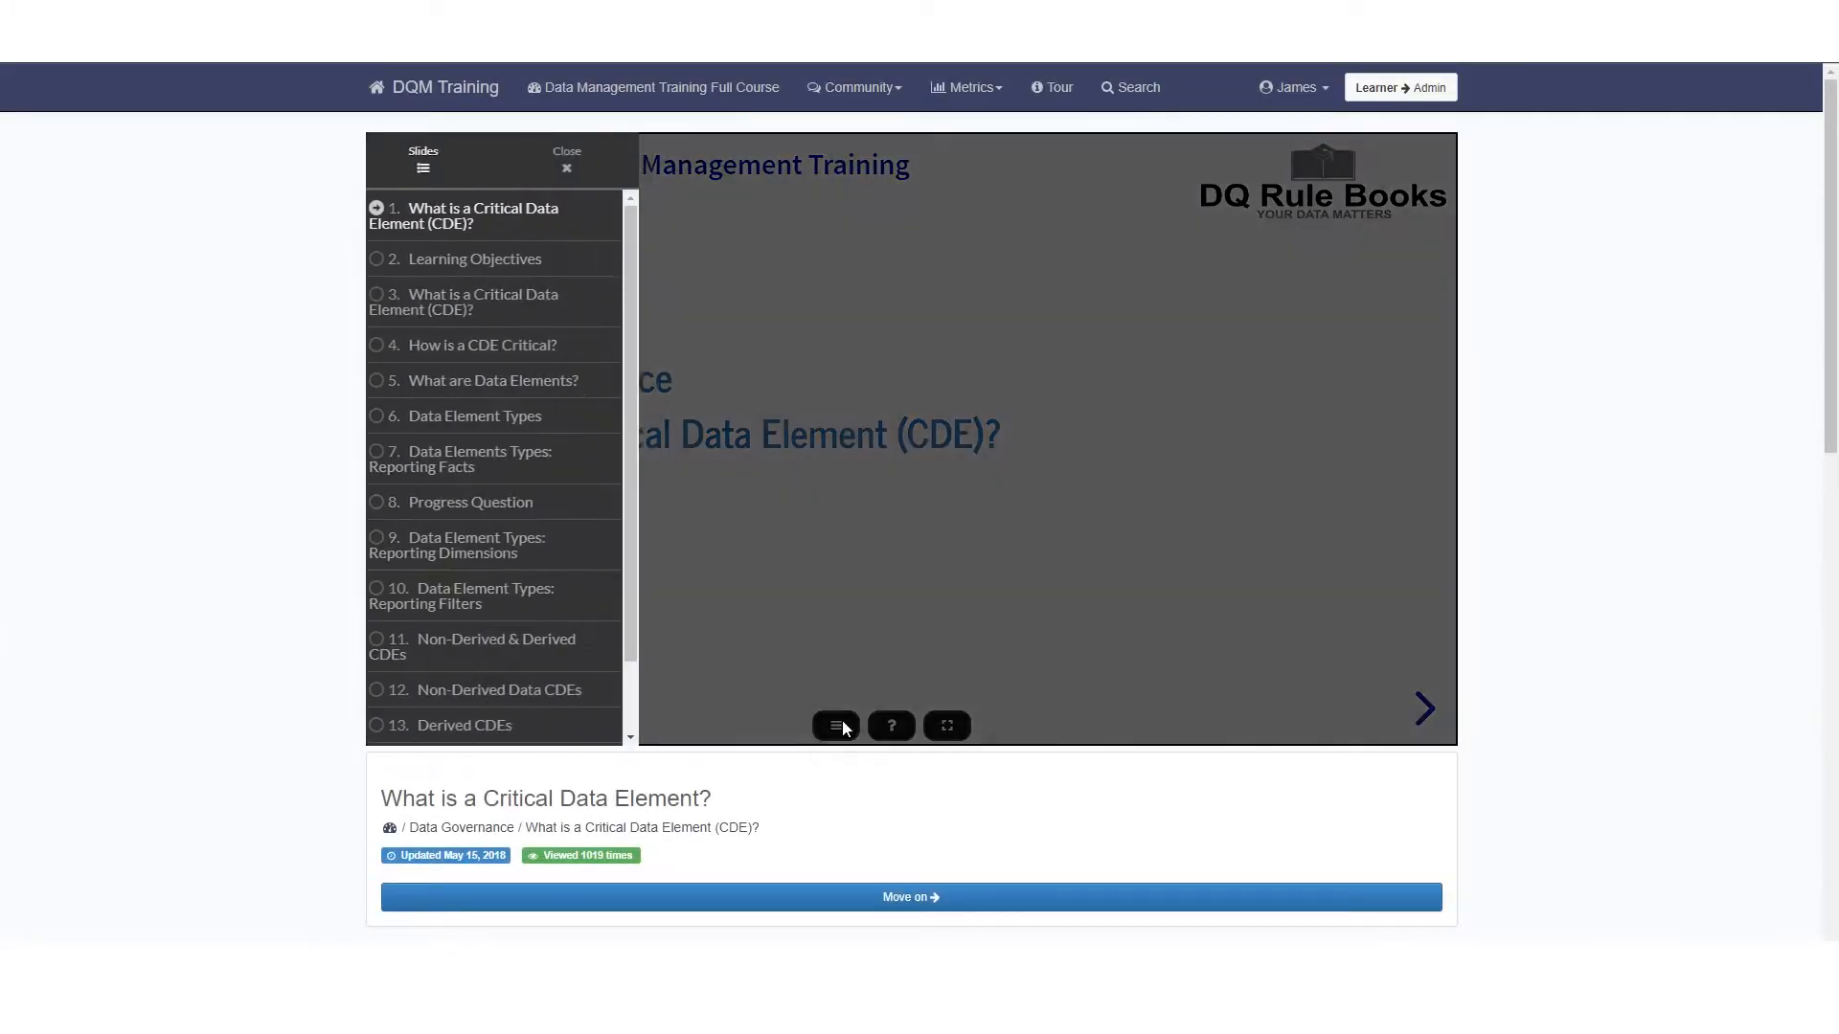
pyautogui.click(534, 348)
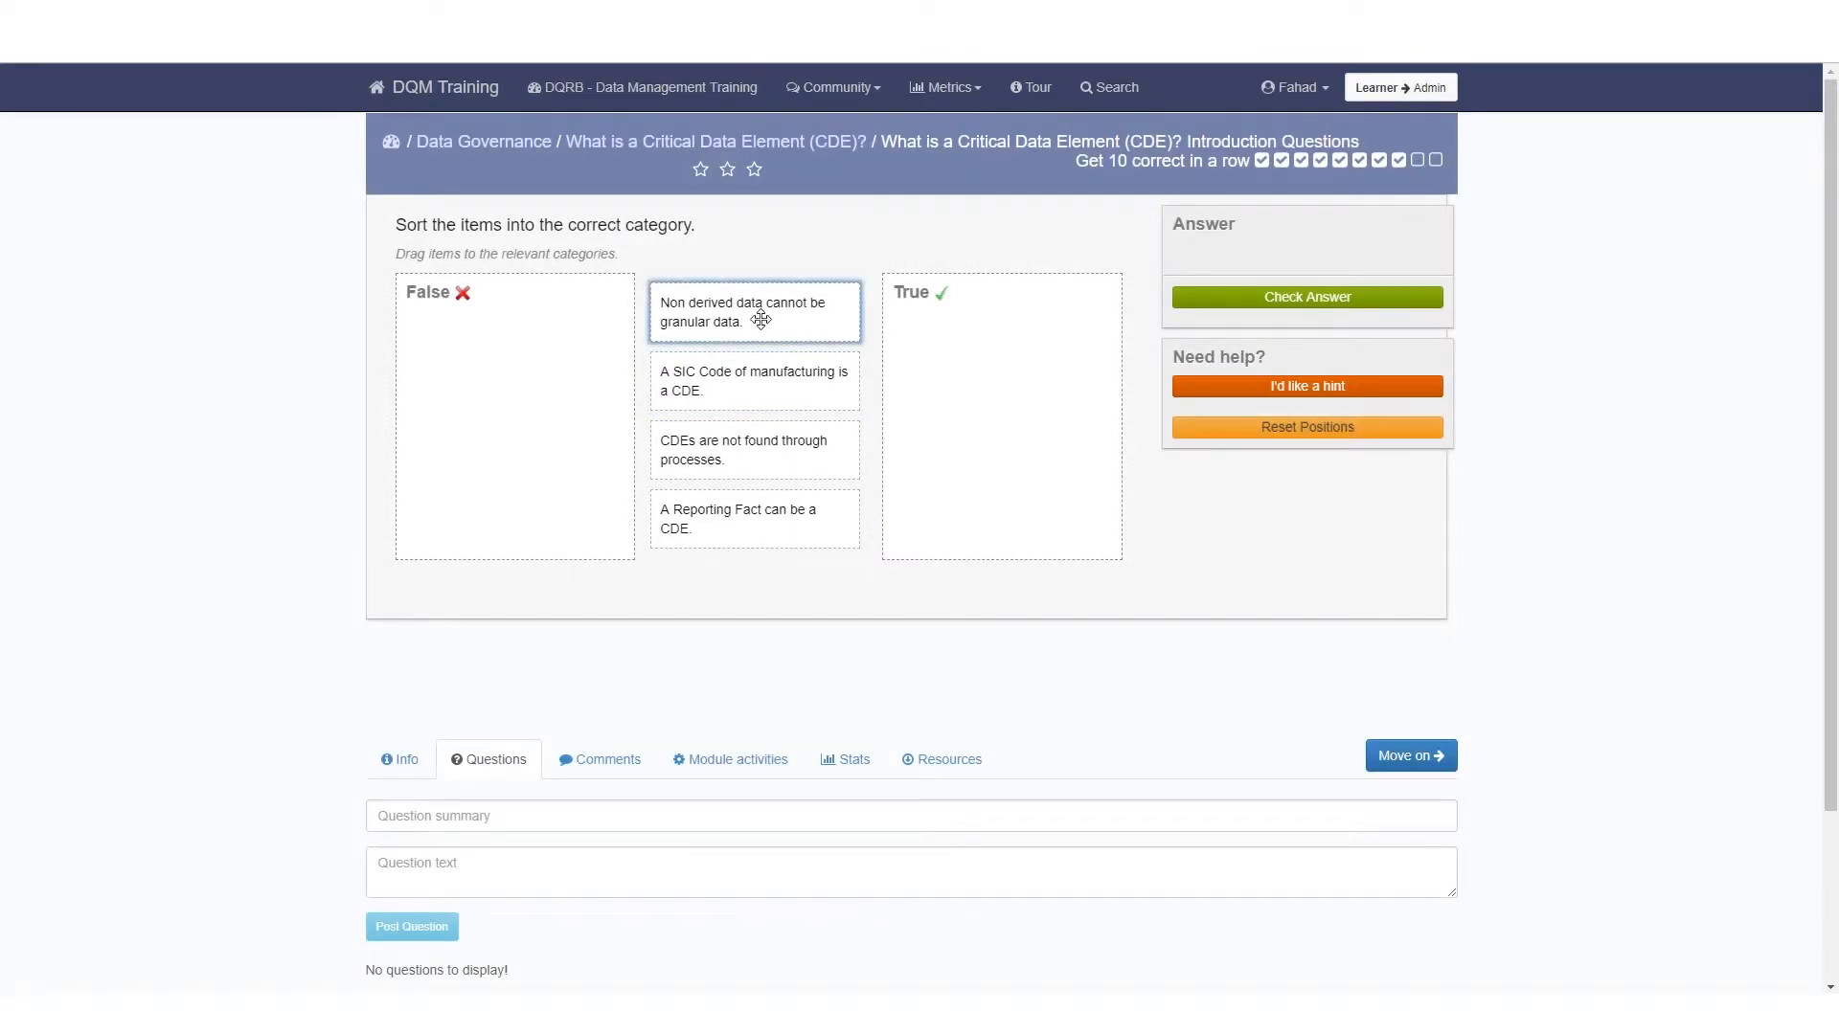
# Submit the Reporting Fact statement as True and the other three as False, and answer False to the derived data statement.
pyautogui.moveTo(756, 317); pyautogui.dragTo(574, 345)
pyautogui.moveTo(780, 389); pyautogui.dragTo(536, 421)
pyautogui.moveTo(757, 450); pyautogui.dragTo(502, 509)
pyautogui.moveTo(731, 517); pyautogui.dragTo(1006, 354)
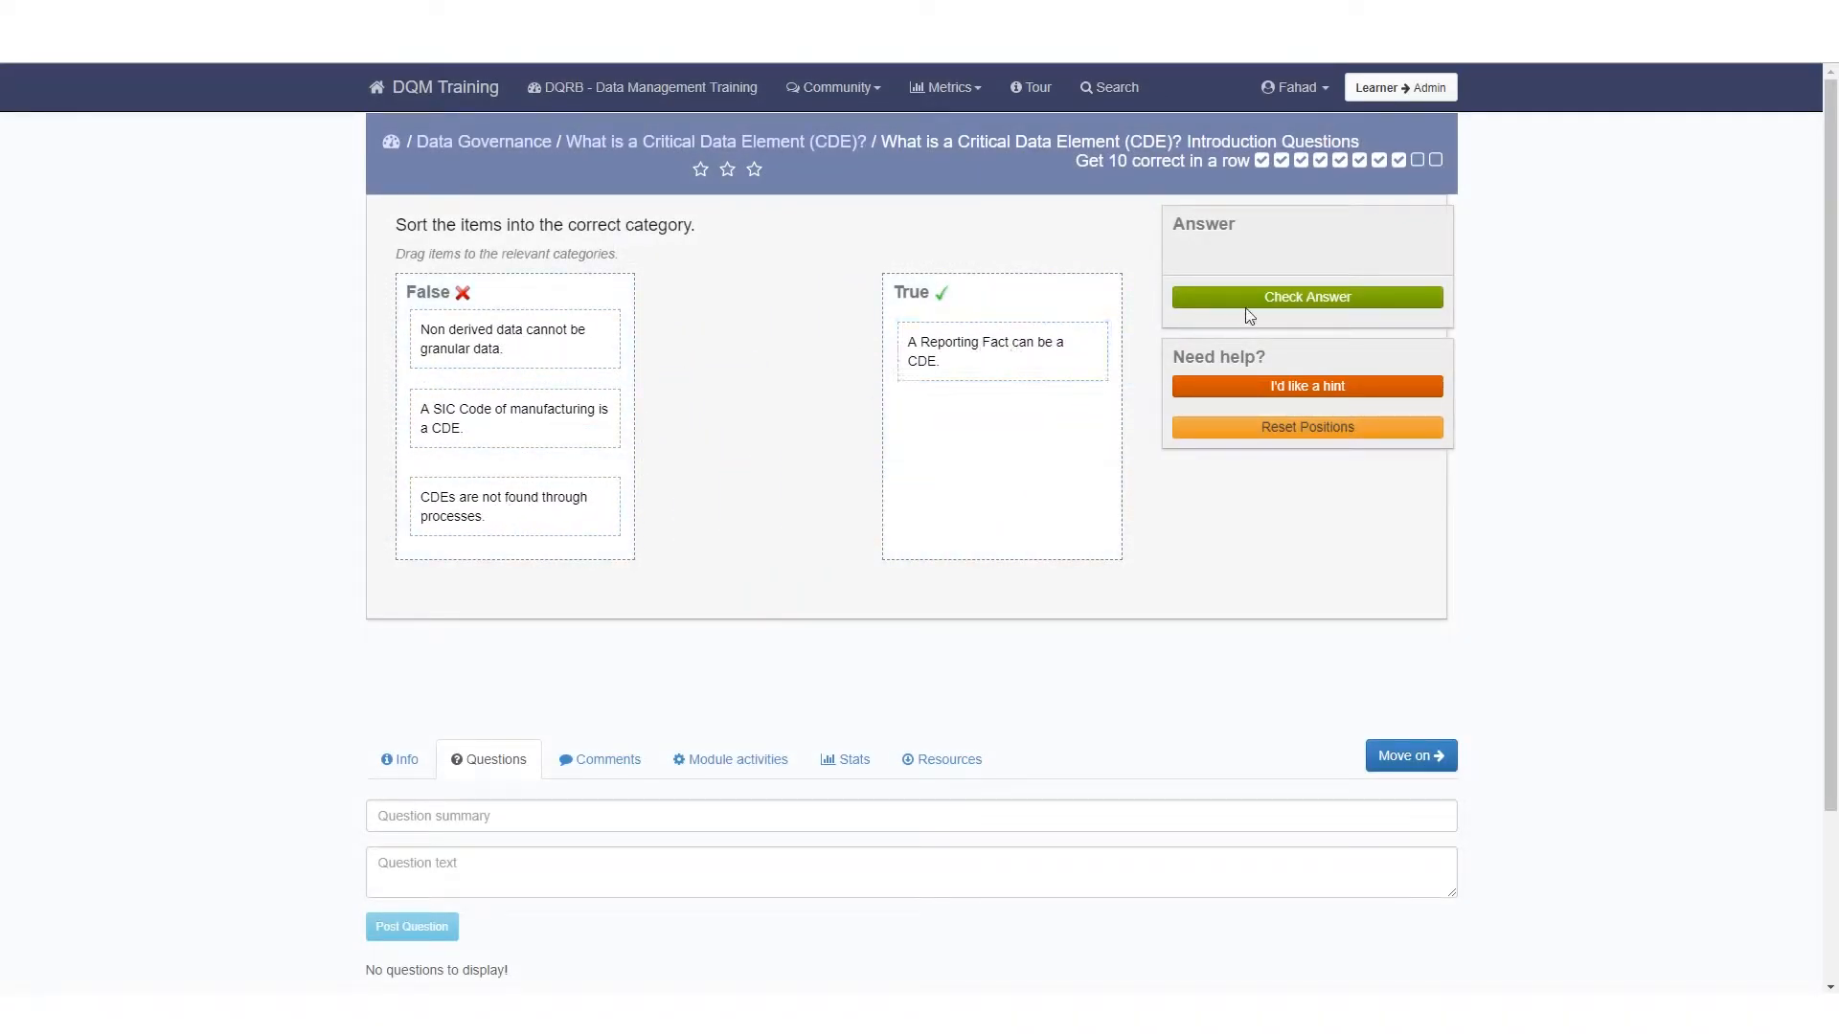
pyautogui.click(1248, 308)
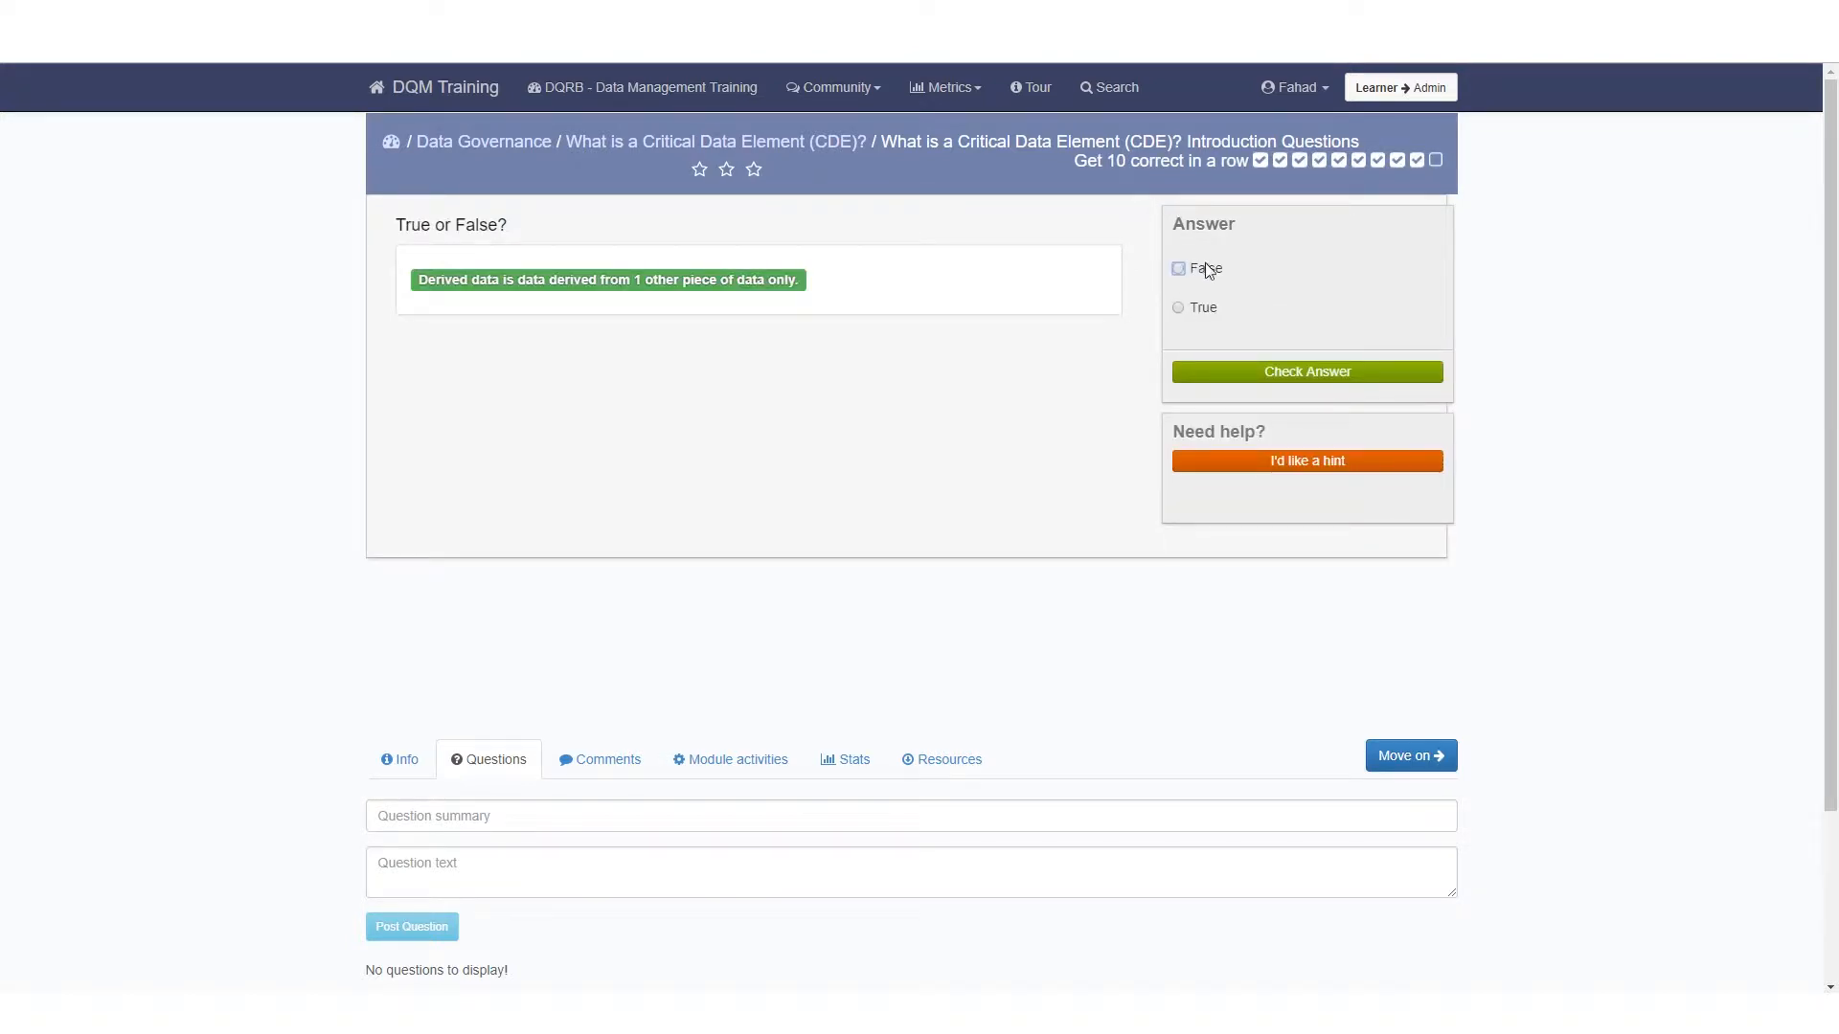
pyautogui.click(1208, 271)
pyautogui.click(1260, 372)
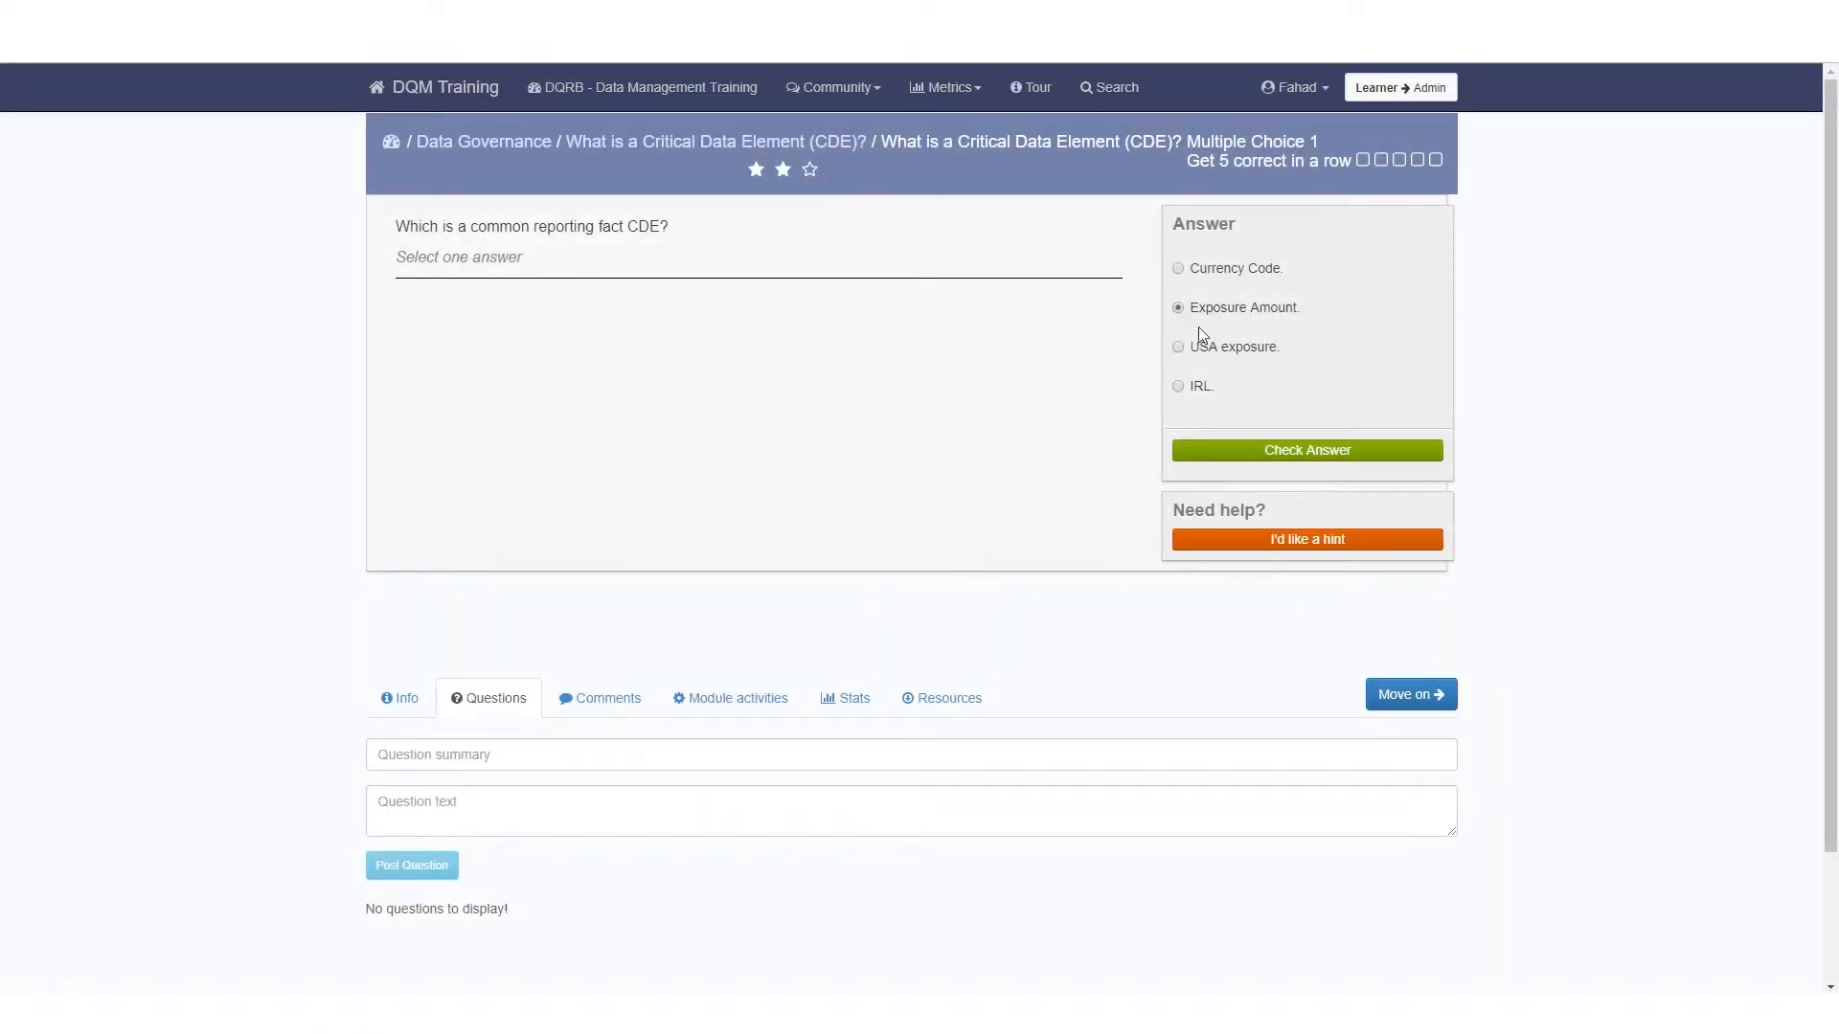
# Submit Exposure Amount as the common reporting fact CDE and Division as the common reporting dimension CDE.
pyautogui.click(1247, 453)
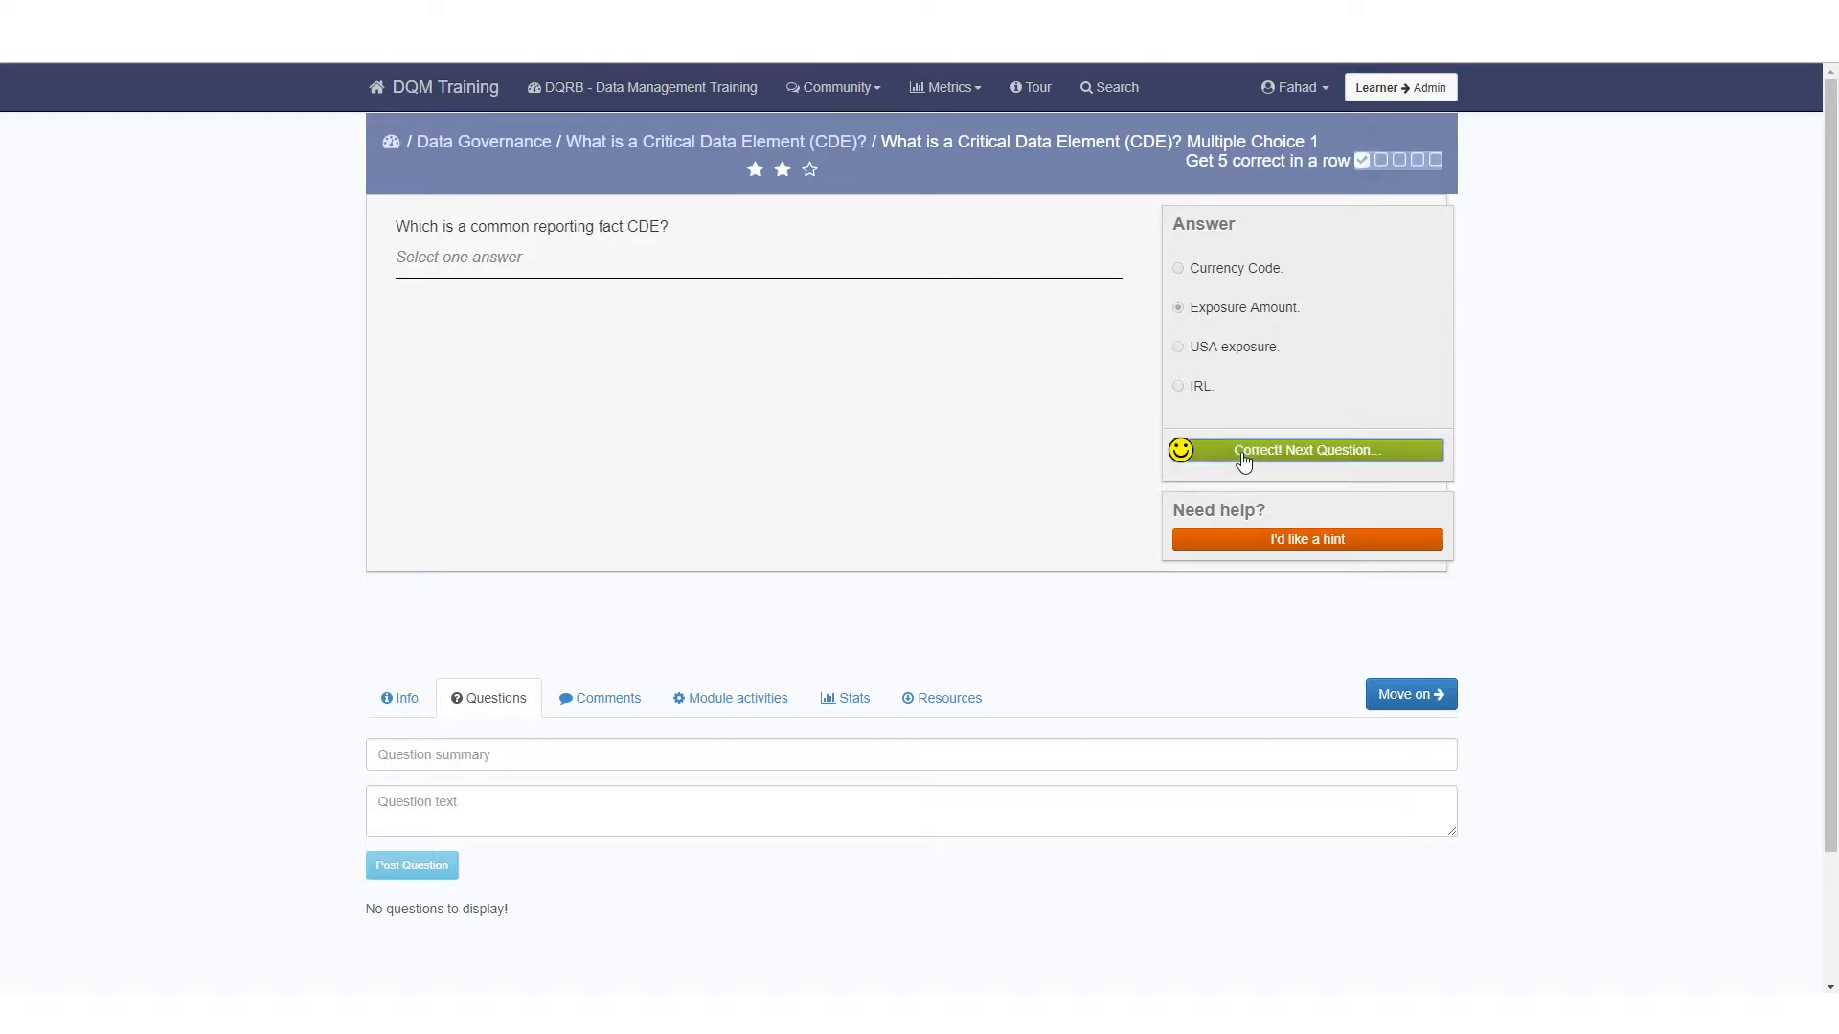
pyautogui.click(1242, 460)
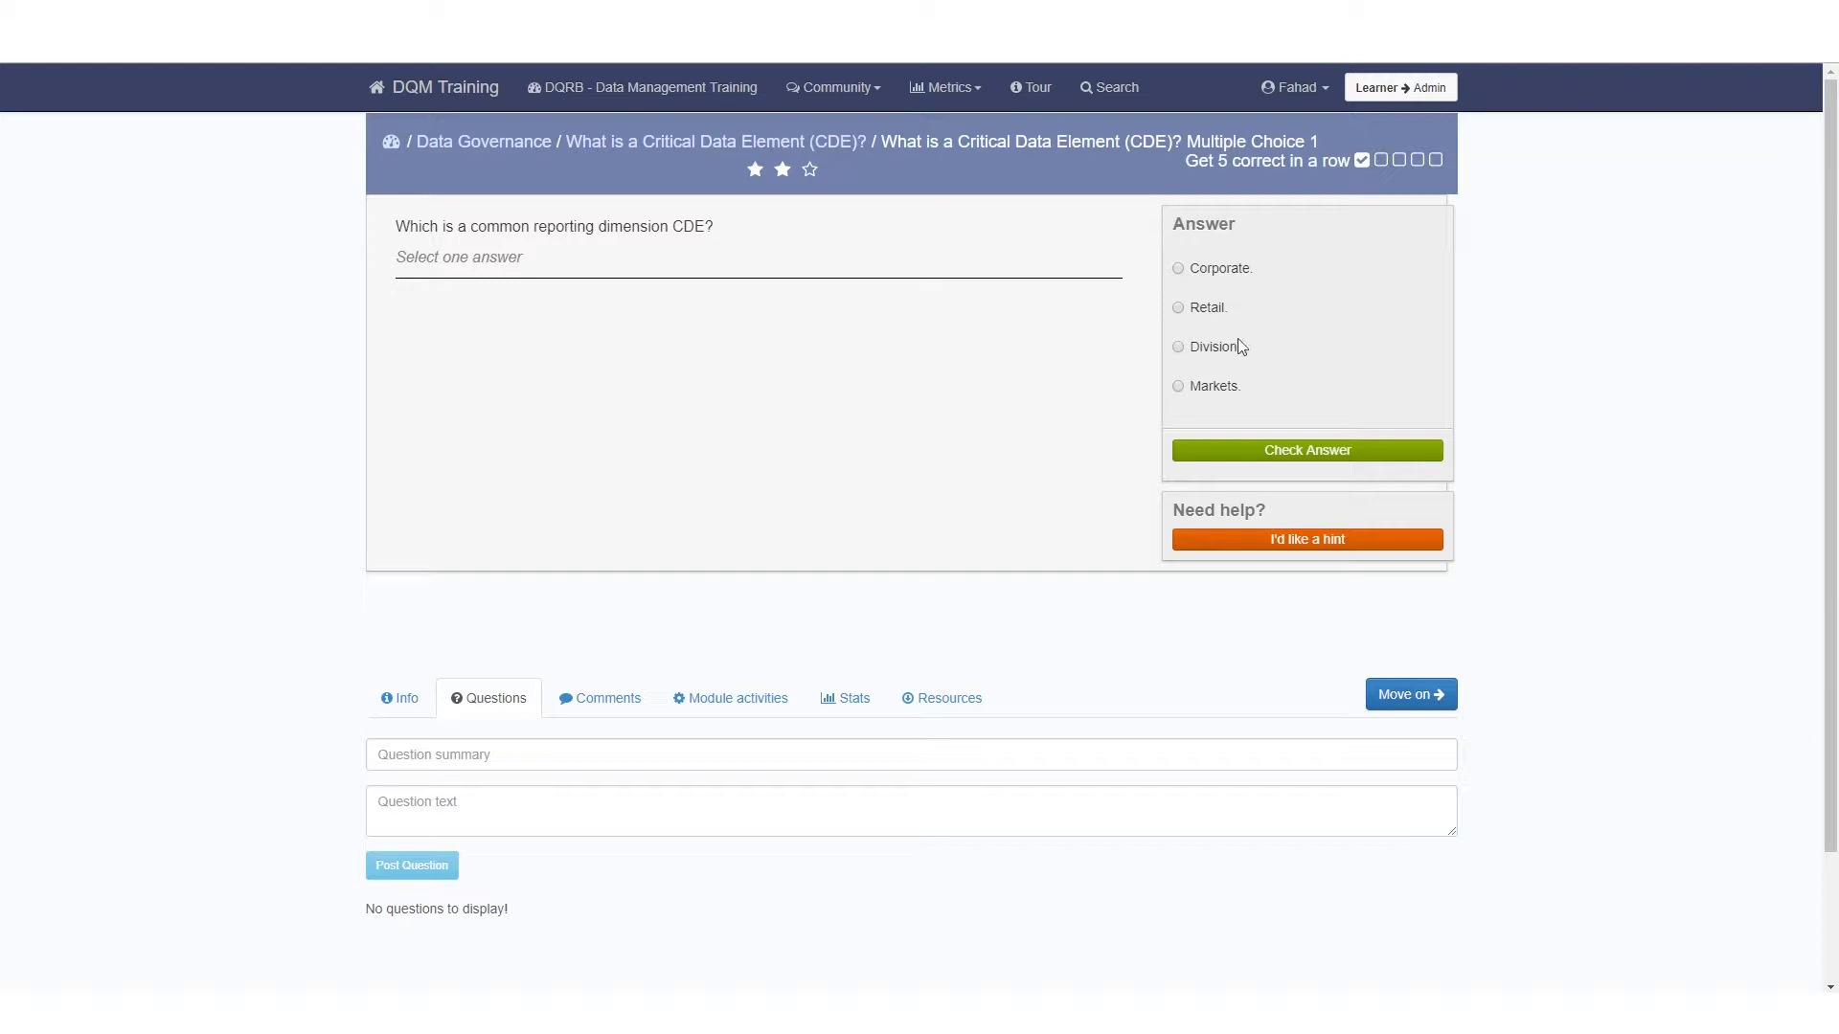
pyautogui.click(1205, 346)
pyautogui.click(1257, 450)
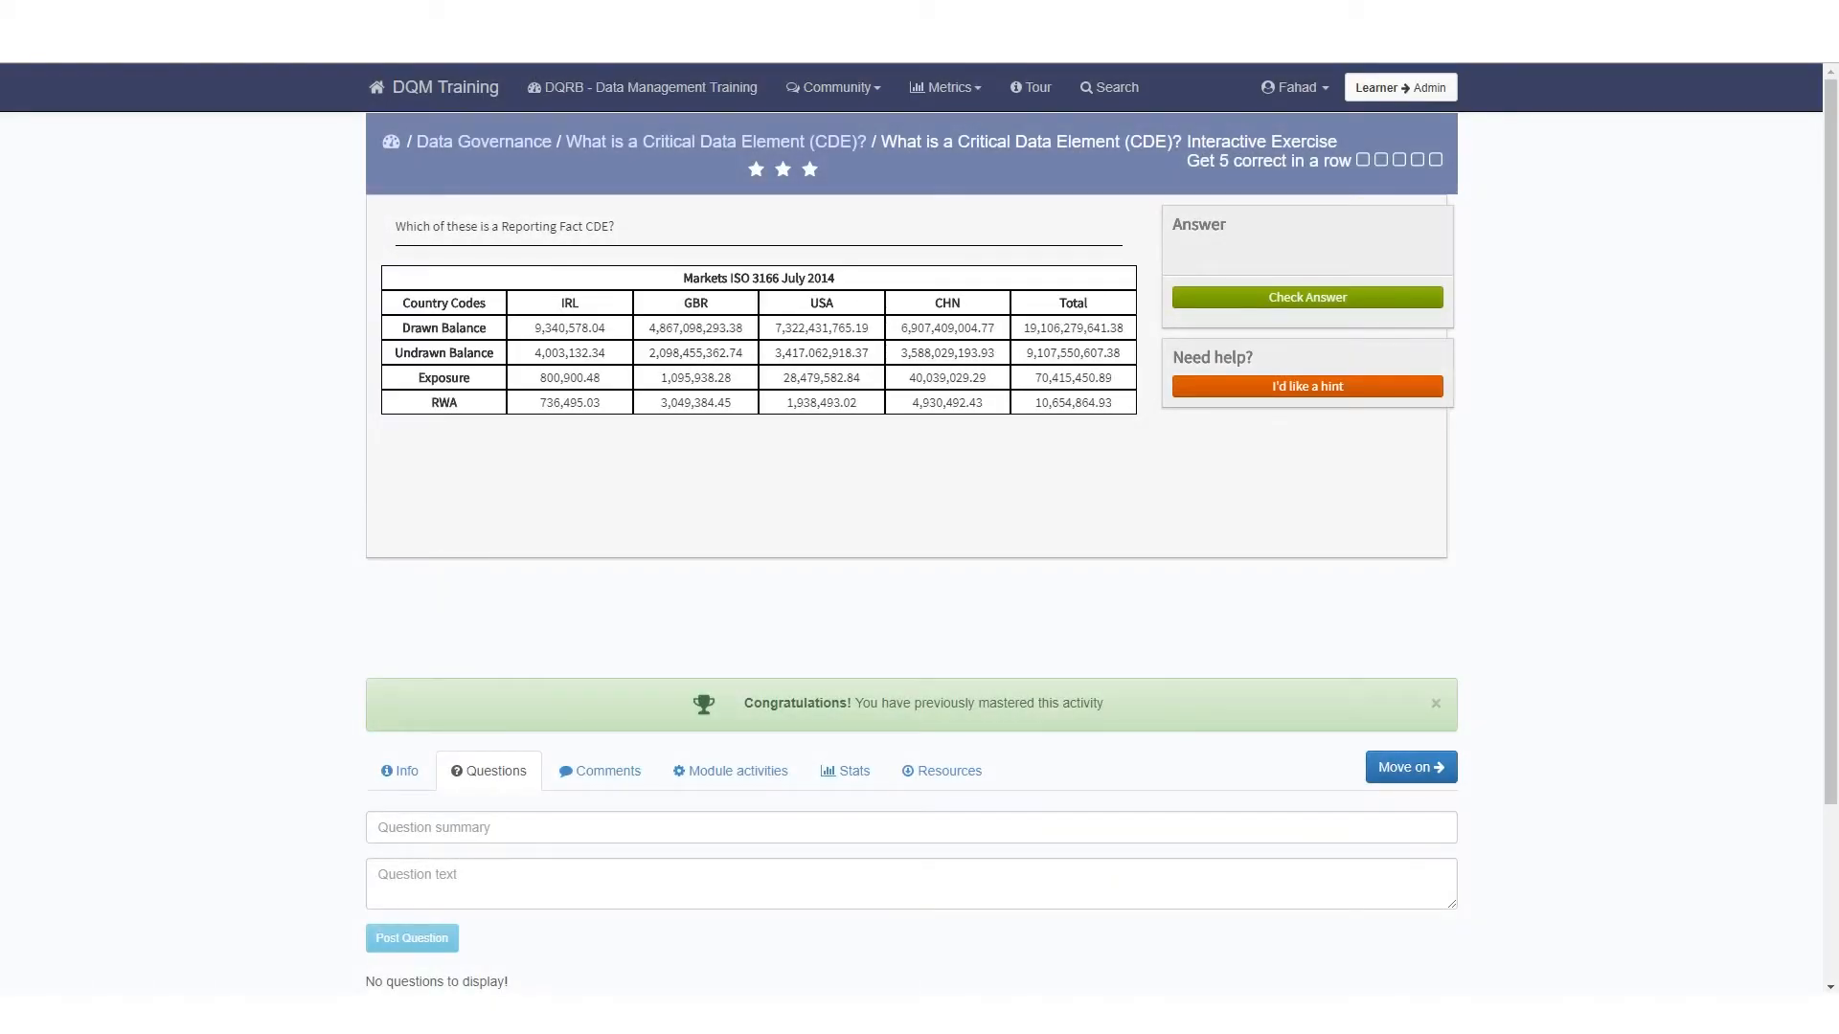
# Choose Drawn Balance in the Markets table as the Reporting Fact CDE and check the answer.
pyautogui.click(479, 331)
pyautogui.click(1246, 298)
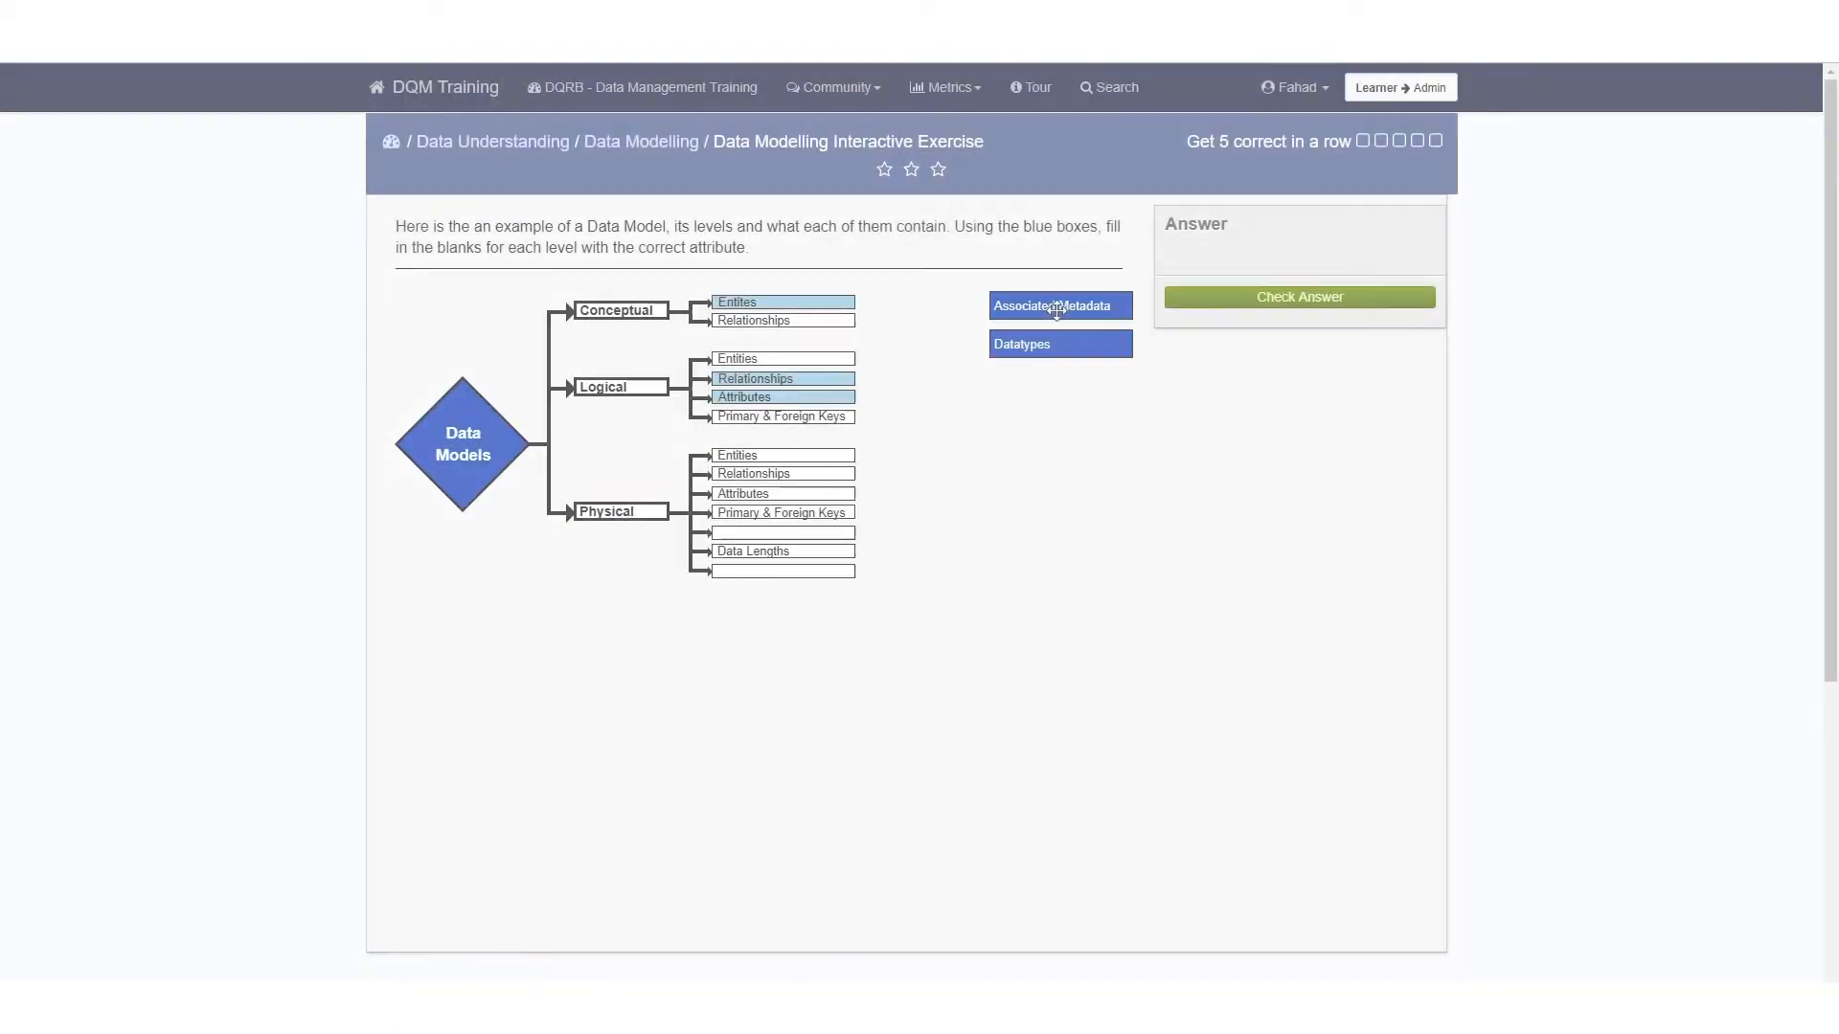
# Fill the Physical level's two blanks with Datatypes and Associated Metadata, and check the answer.
pyautogui.moveTo(1053, 347); pyautogui.dragTo(773, 533)
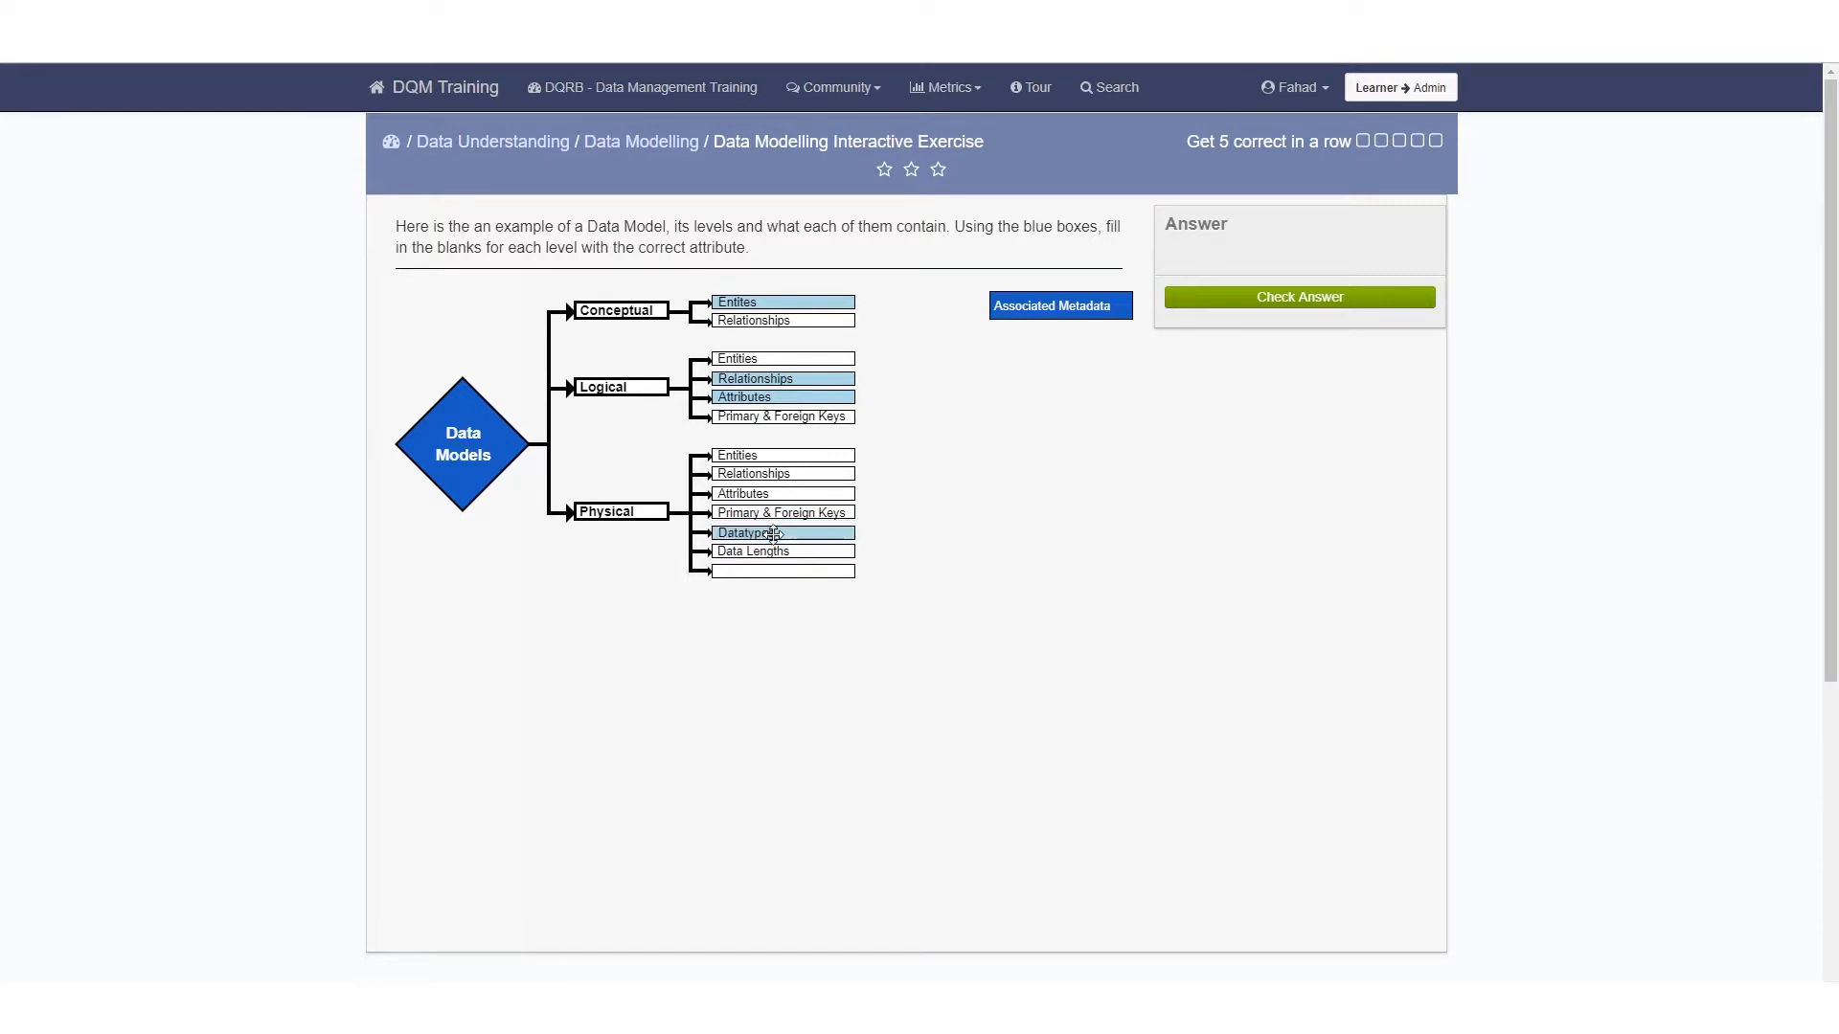
pyautogui.moveTo(1116, 307); pyautogui.dragTo(808, 573)
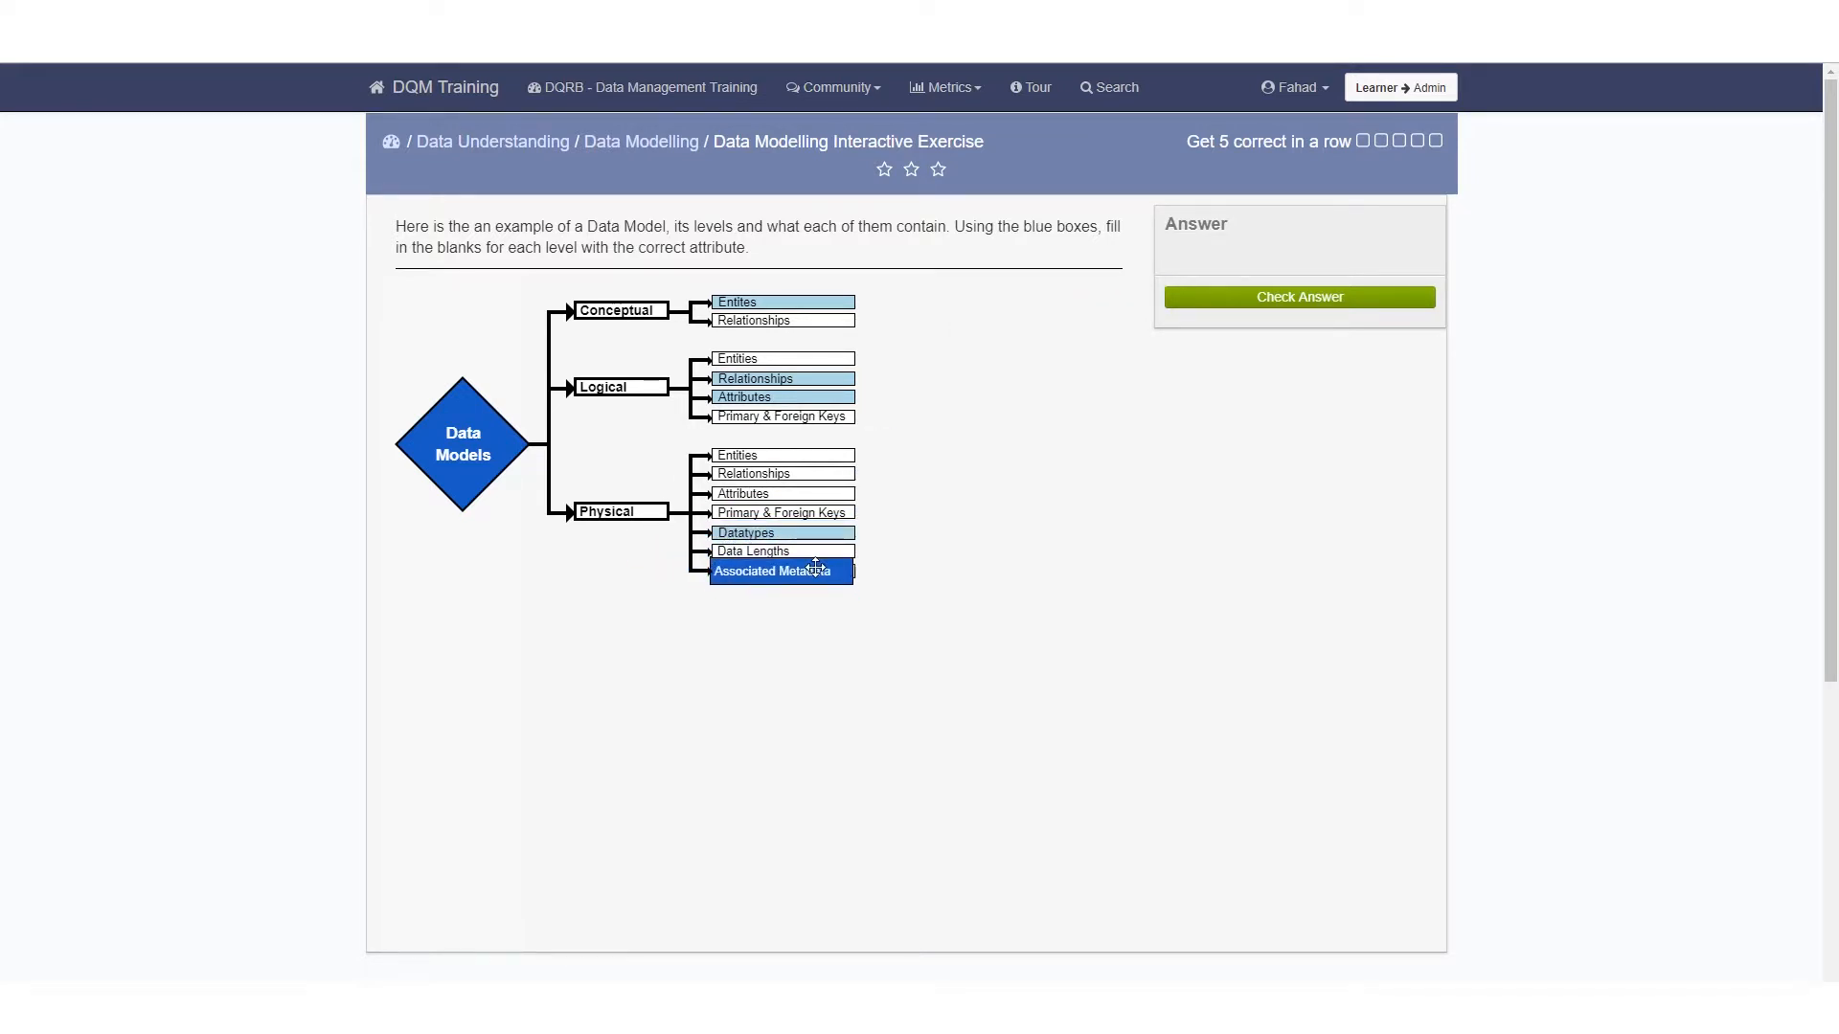
pyautogui.click(1204, 303)
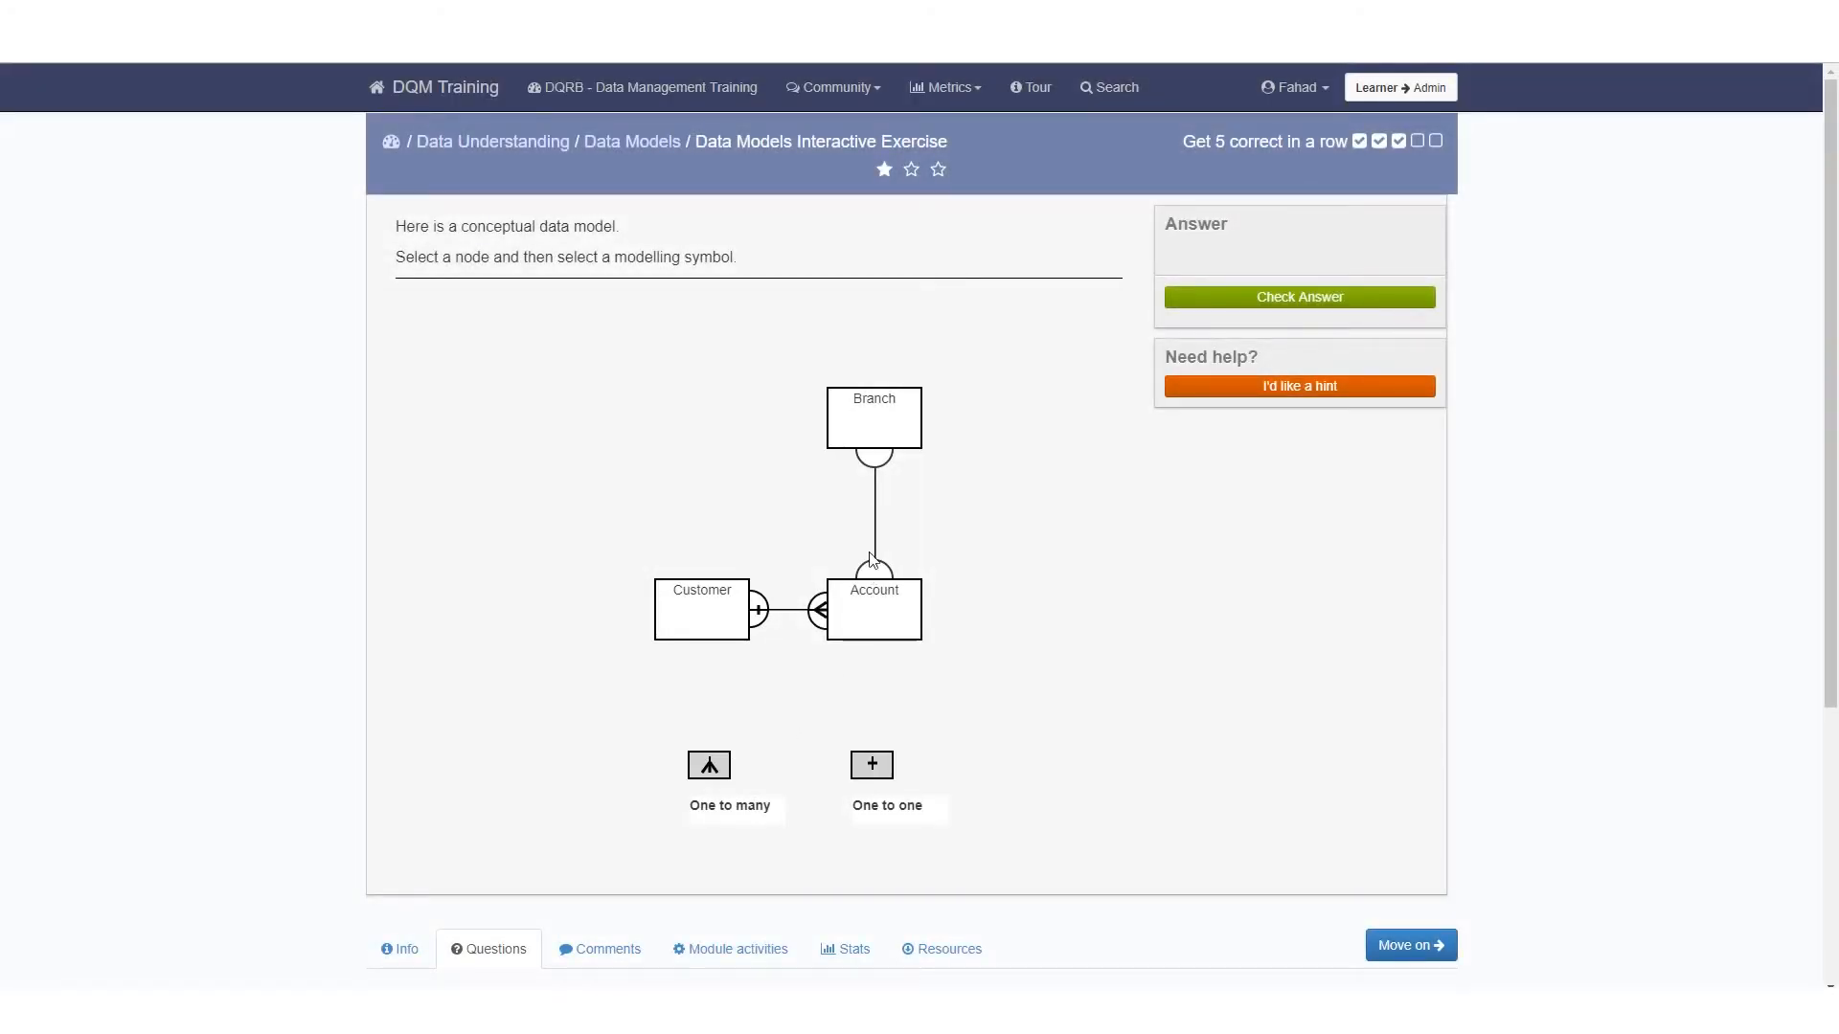
# Mark the Branch–Account link as one to many at Account and one to one at Branch, and check the answer.
pyautogui.click(880, 576)
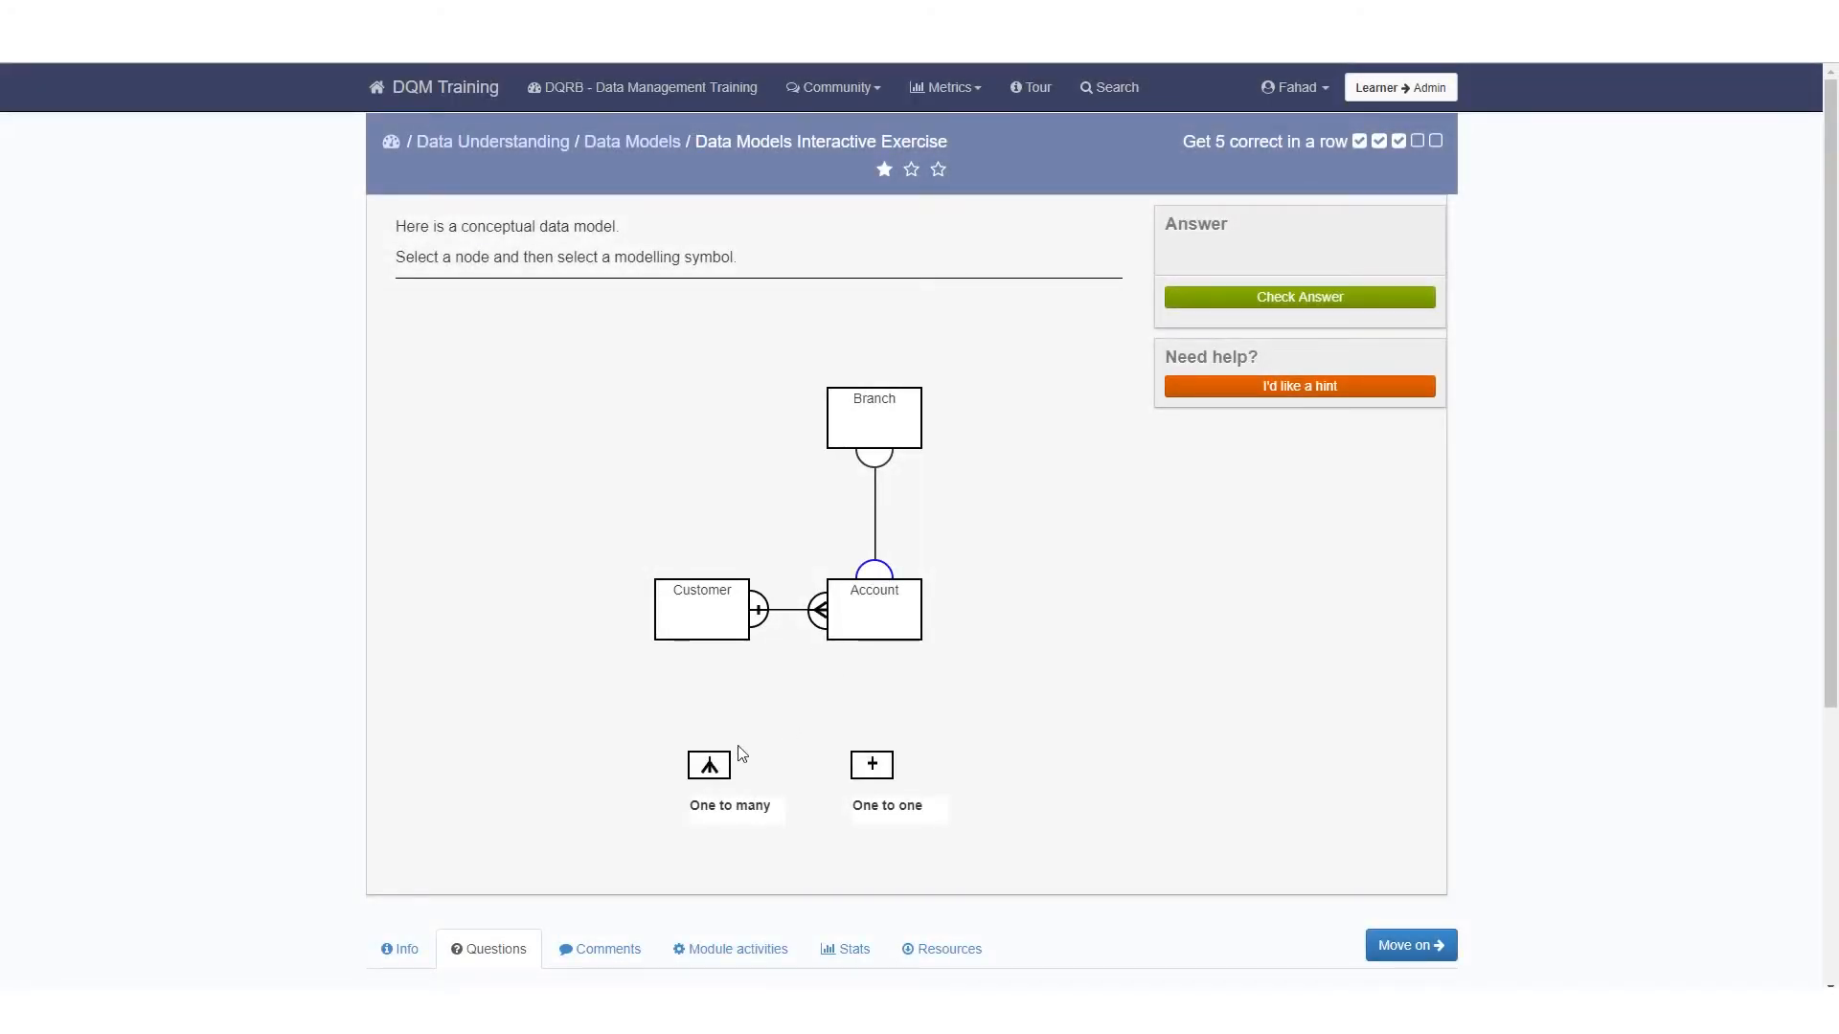
pyautogui.click(716, 767)
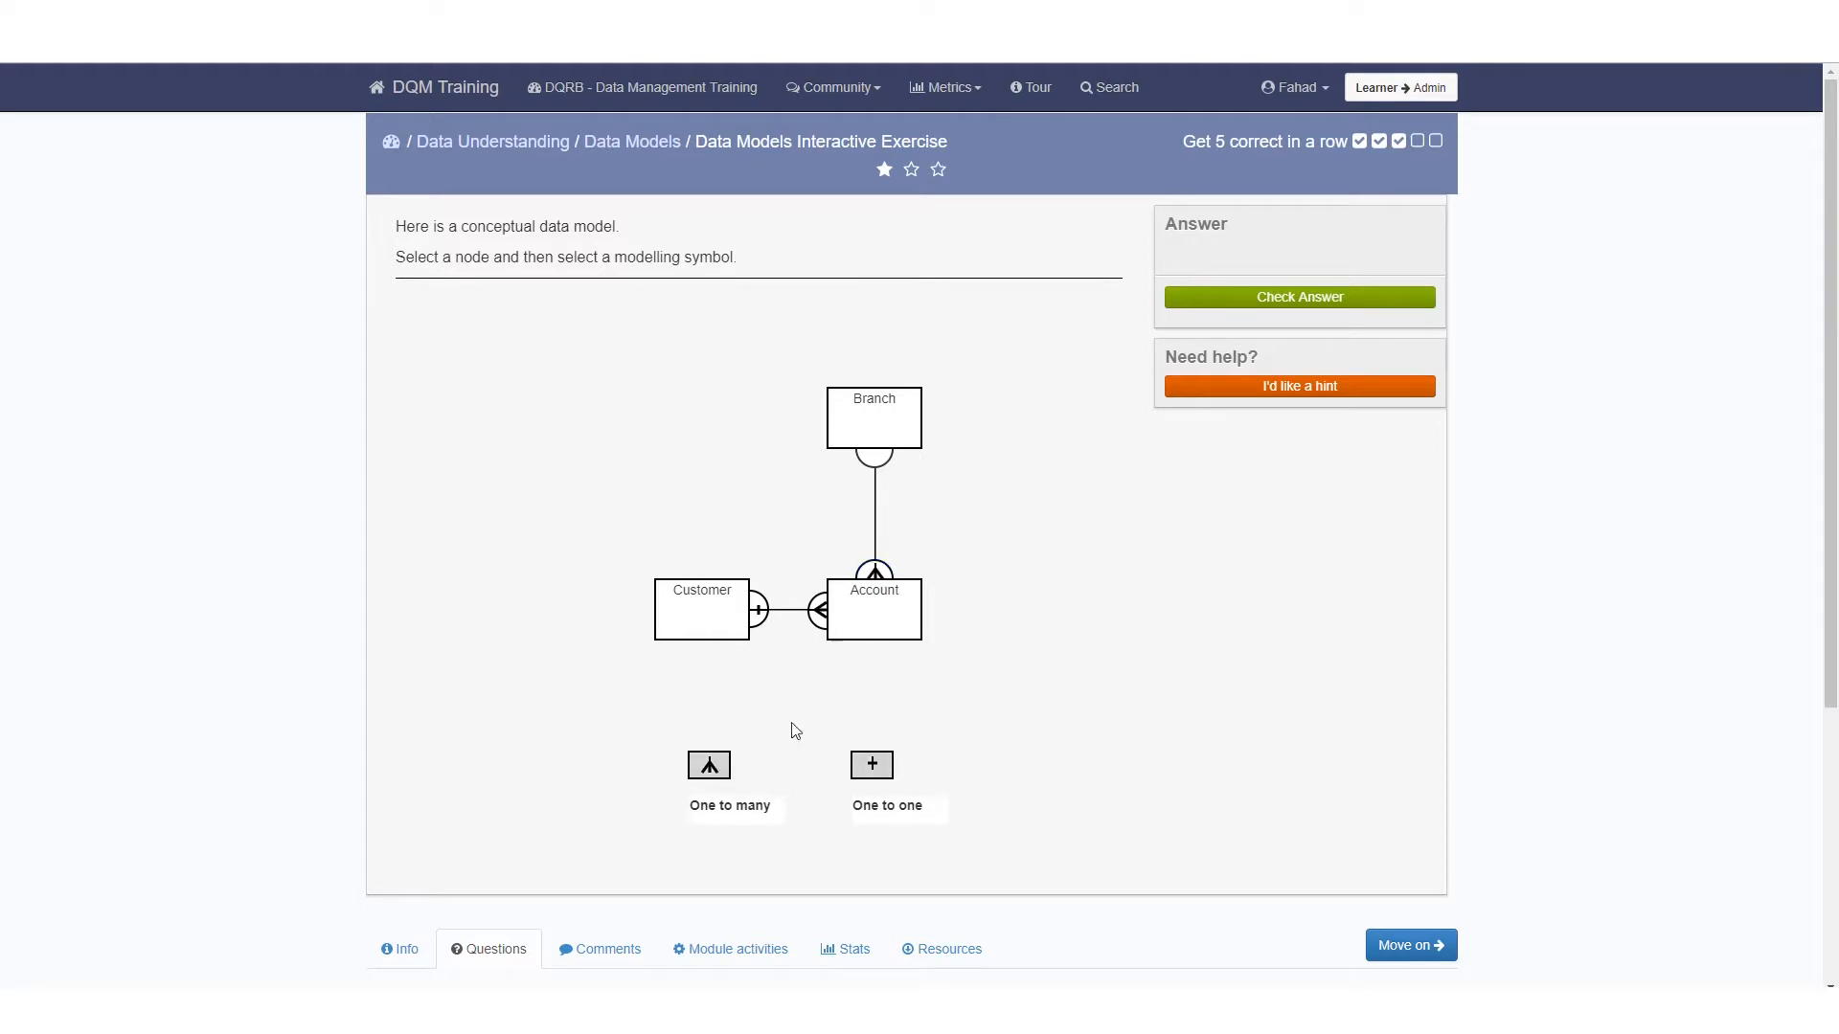
pyautogui.click(874, 466)
pyautogui.click(882, 760)
pyautogui.click(1237, 300)
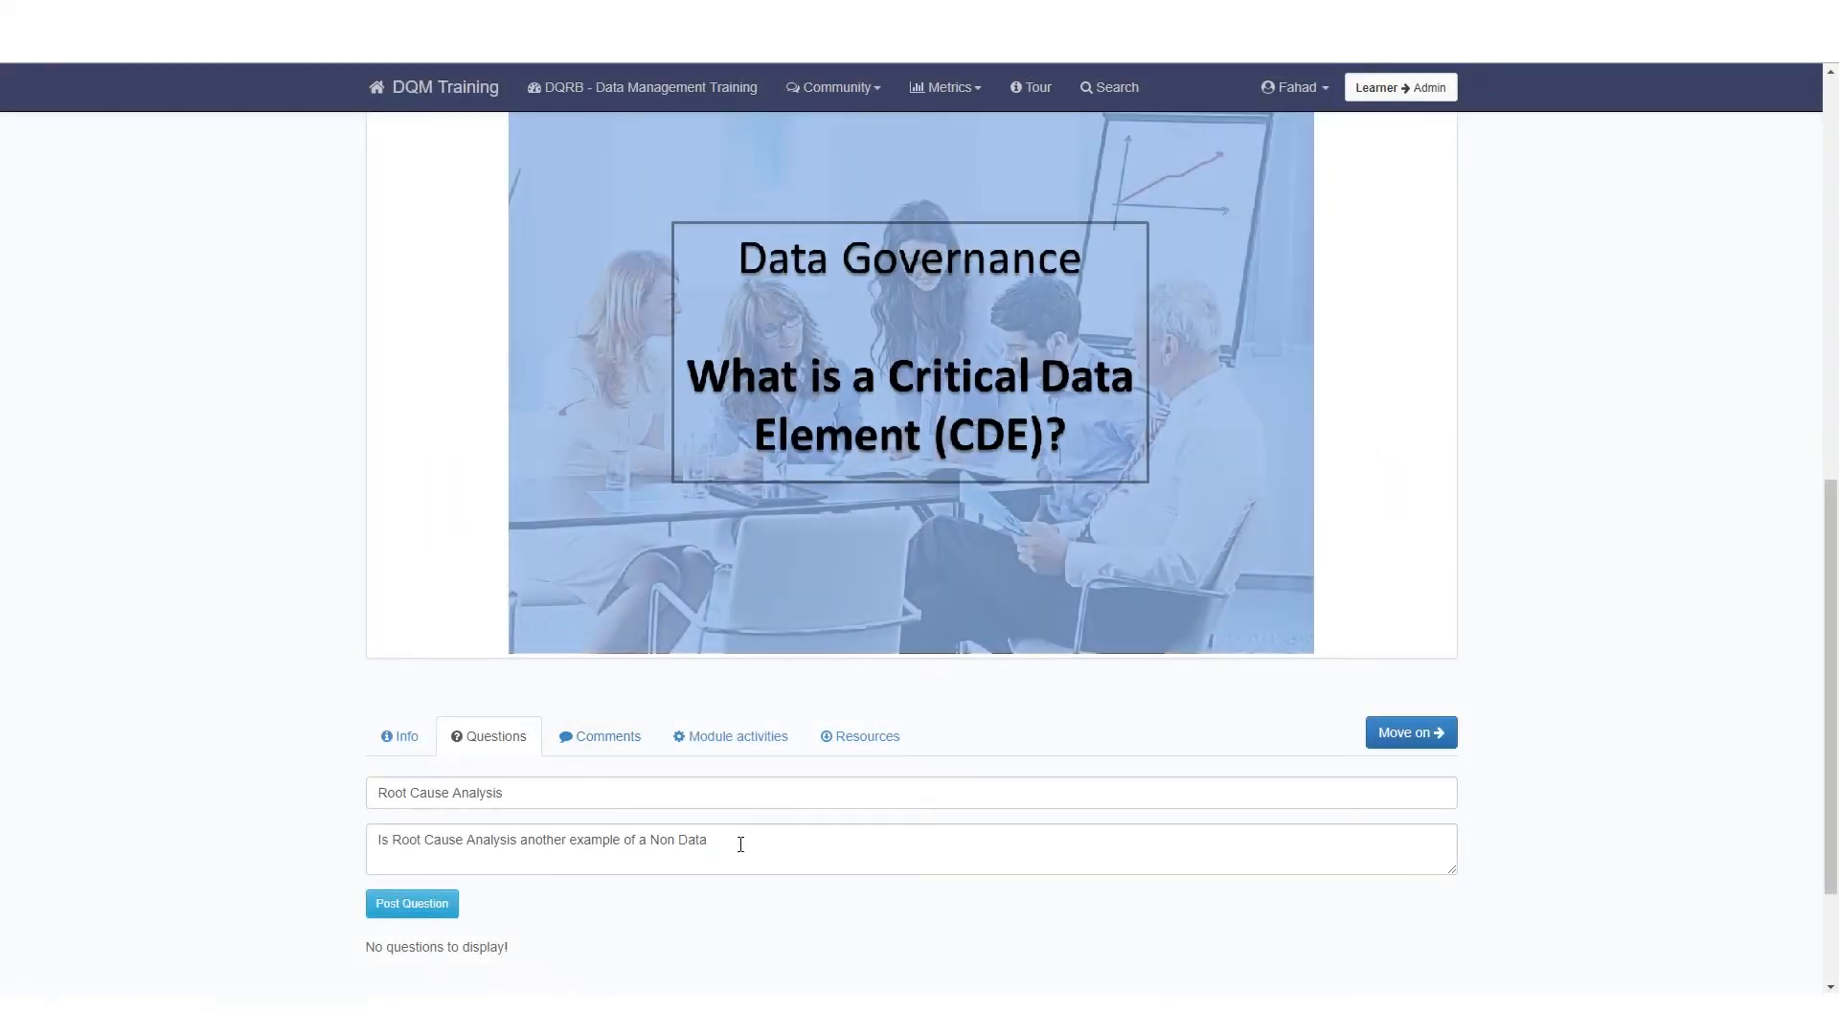
# Complete the question text as "Is Root Cause Analysis another example of a Non Data Element?" and post the question.
pyautogui.click(766, 868)
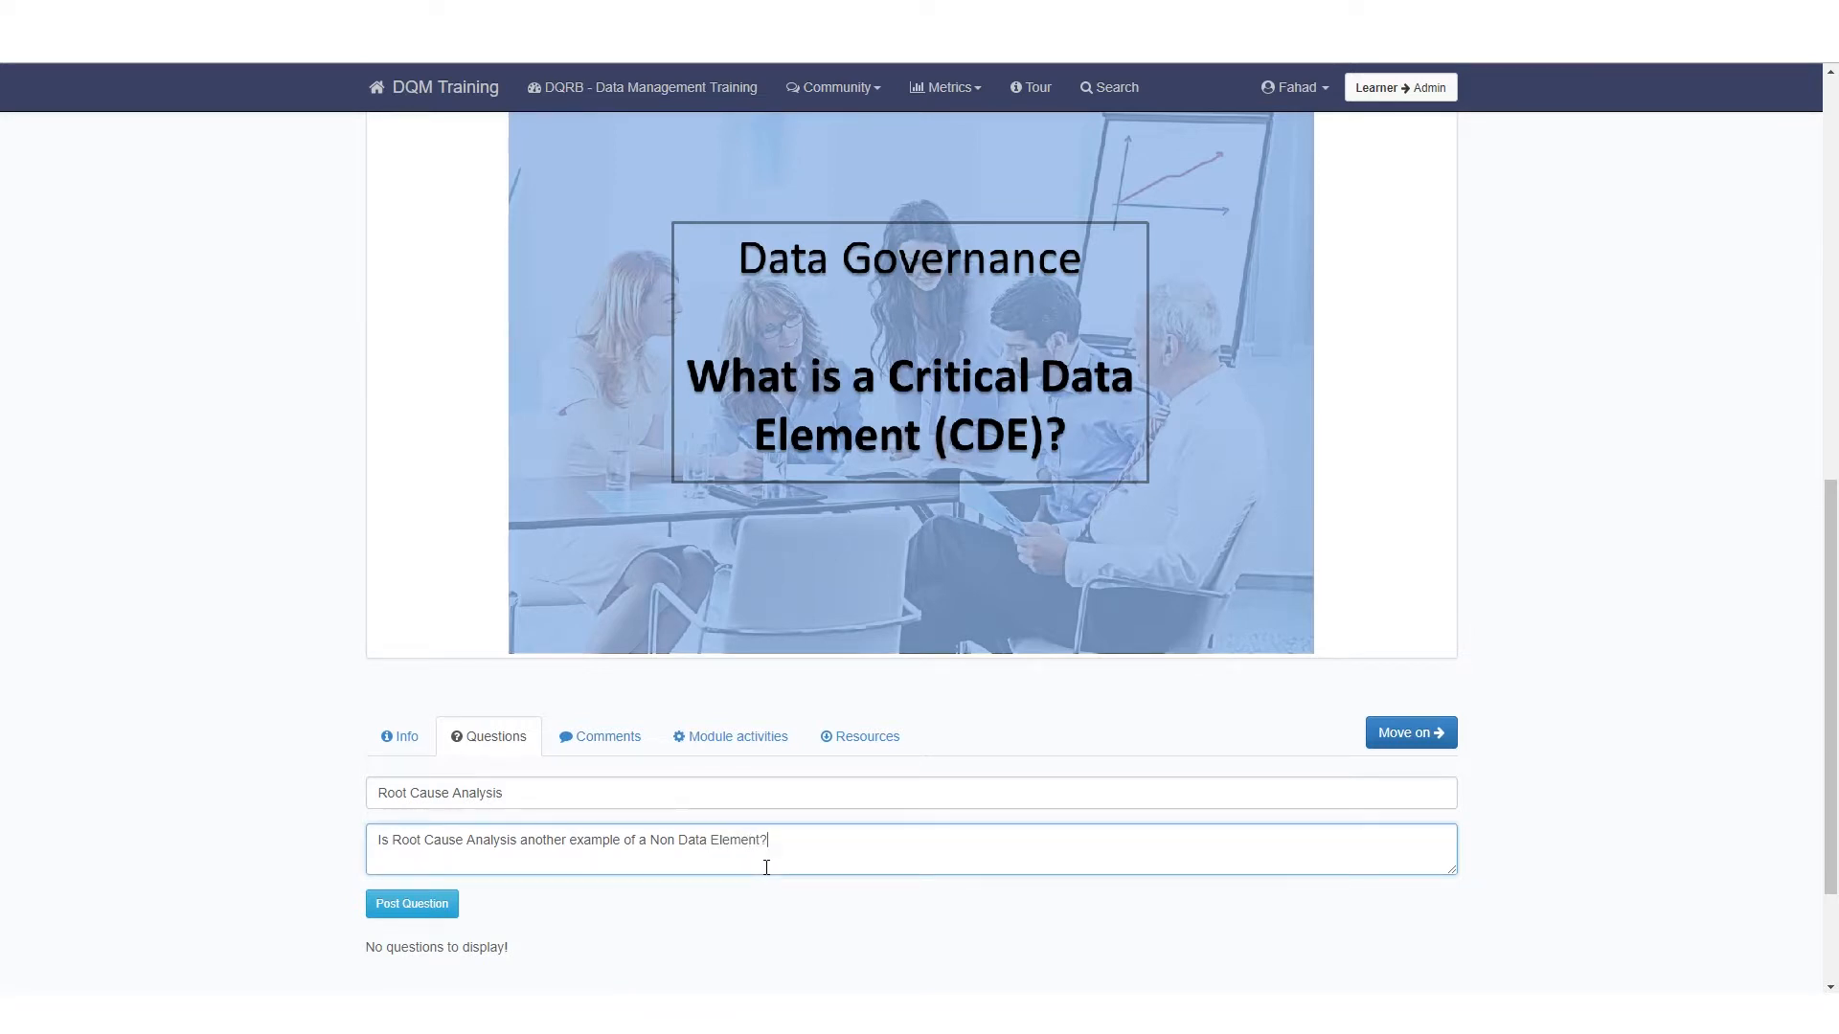
pyautogui.click(433, 903)
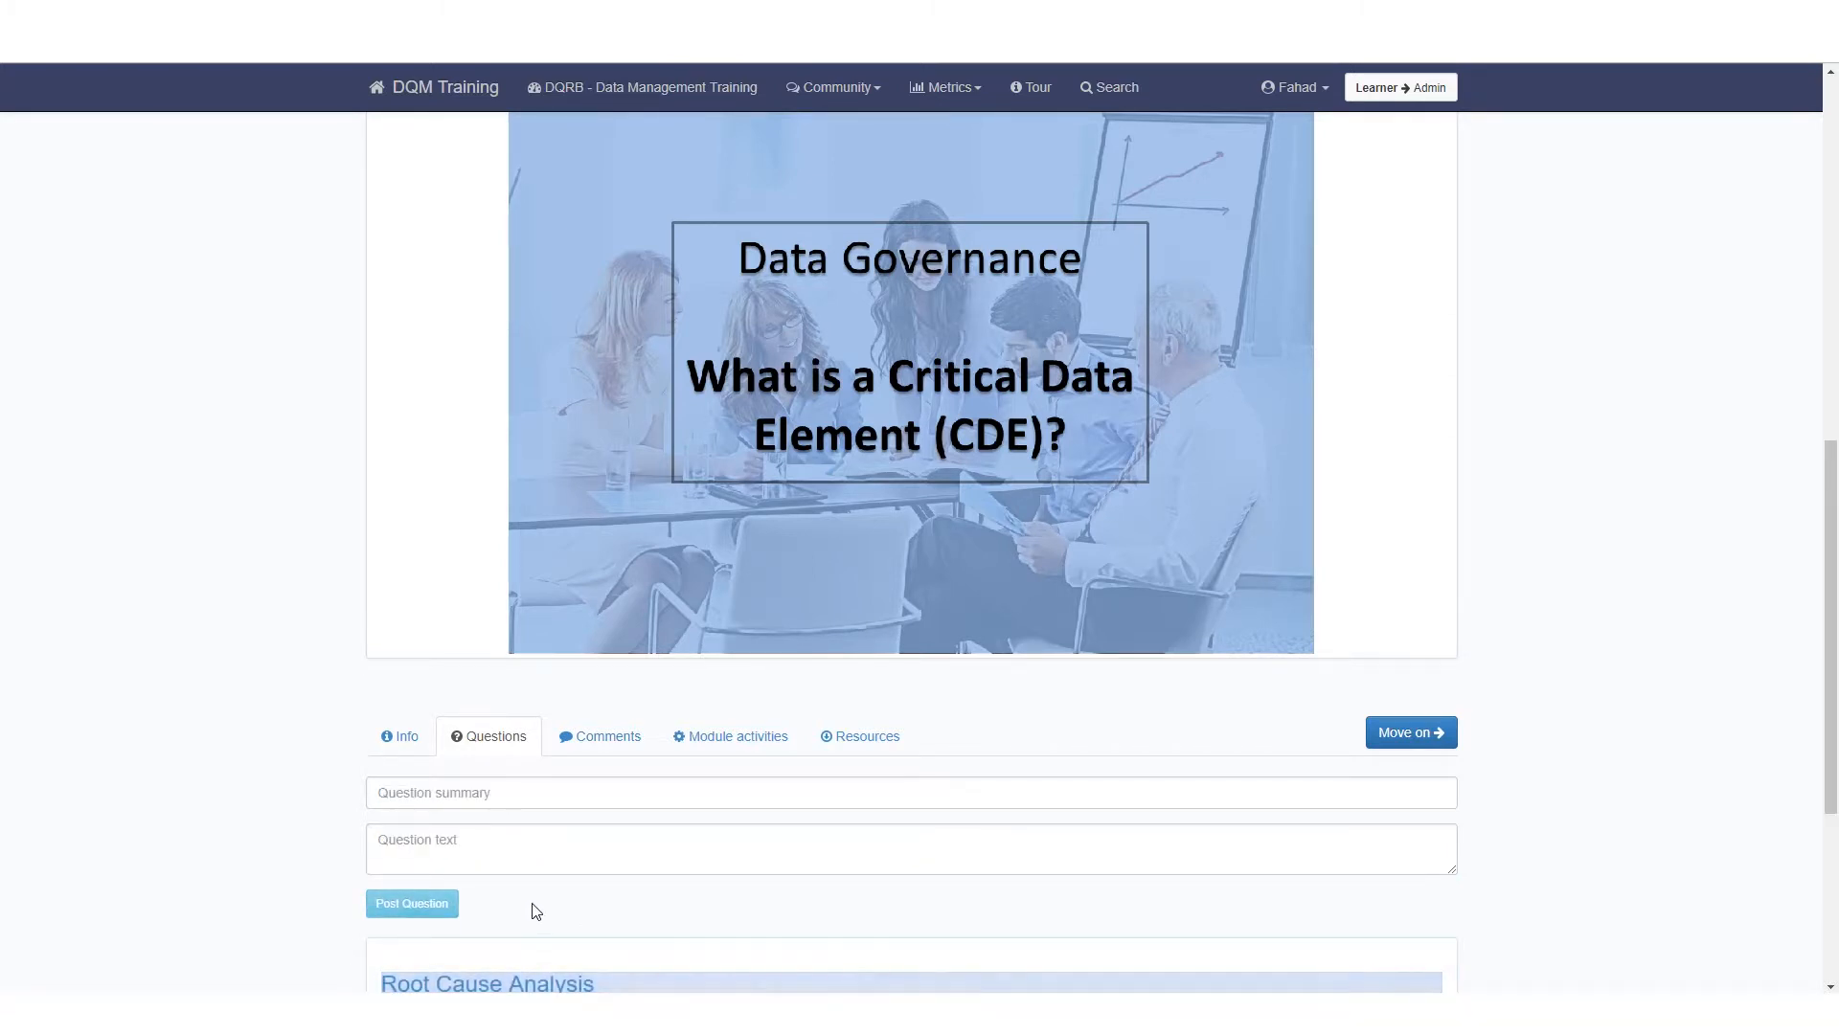
pyautogui.scroll(-1, 535, 913)
pyautogui.scroll(-1, 535, 913)
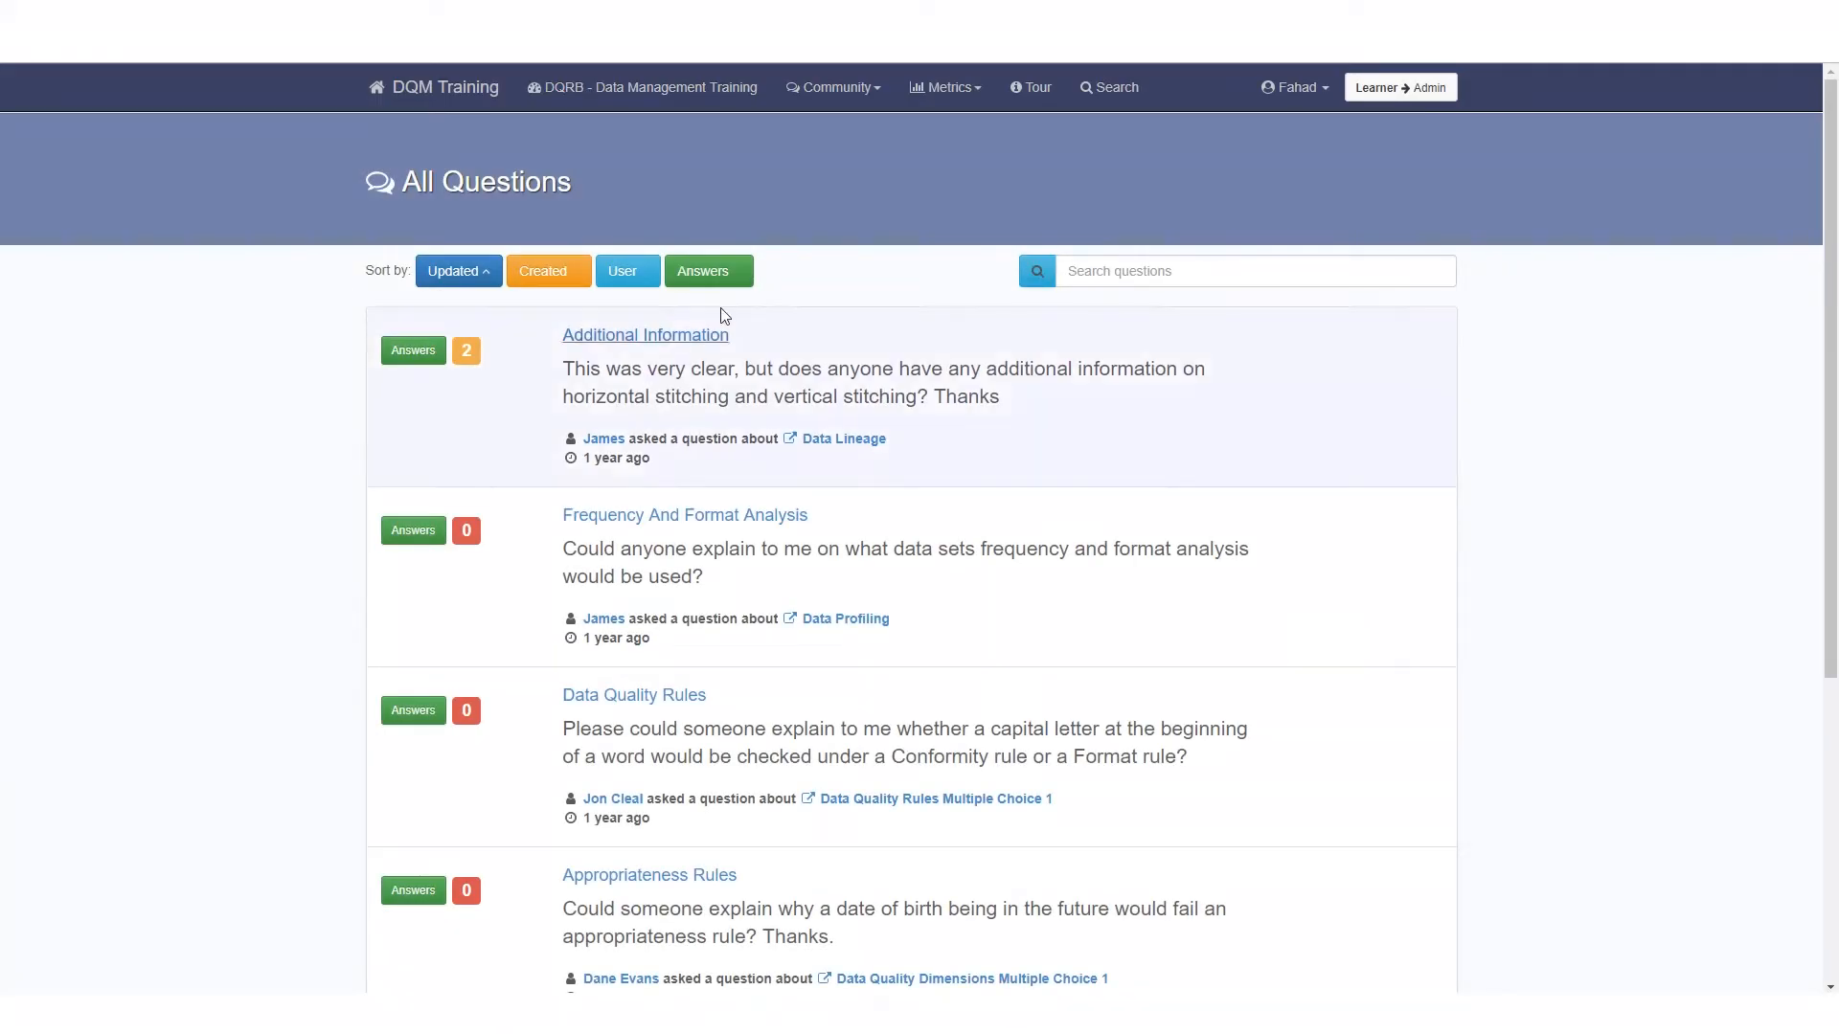
# Browse the community's list of all questions and open the Additional Information question about Data Lineage.
pyautogui.scroll(-2, 739, 335)
pyautogui.scroll(2, 746, 349)
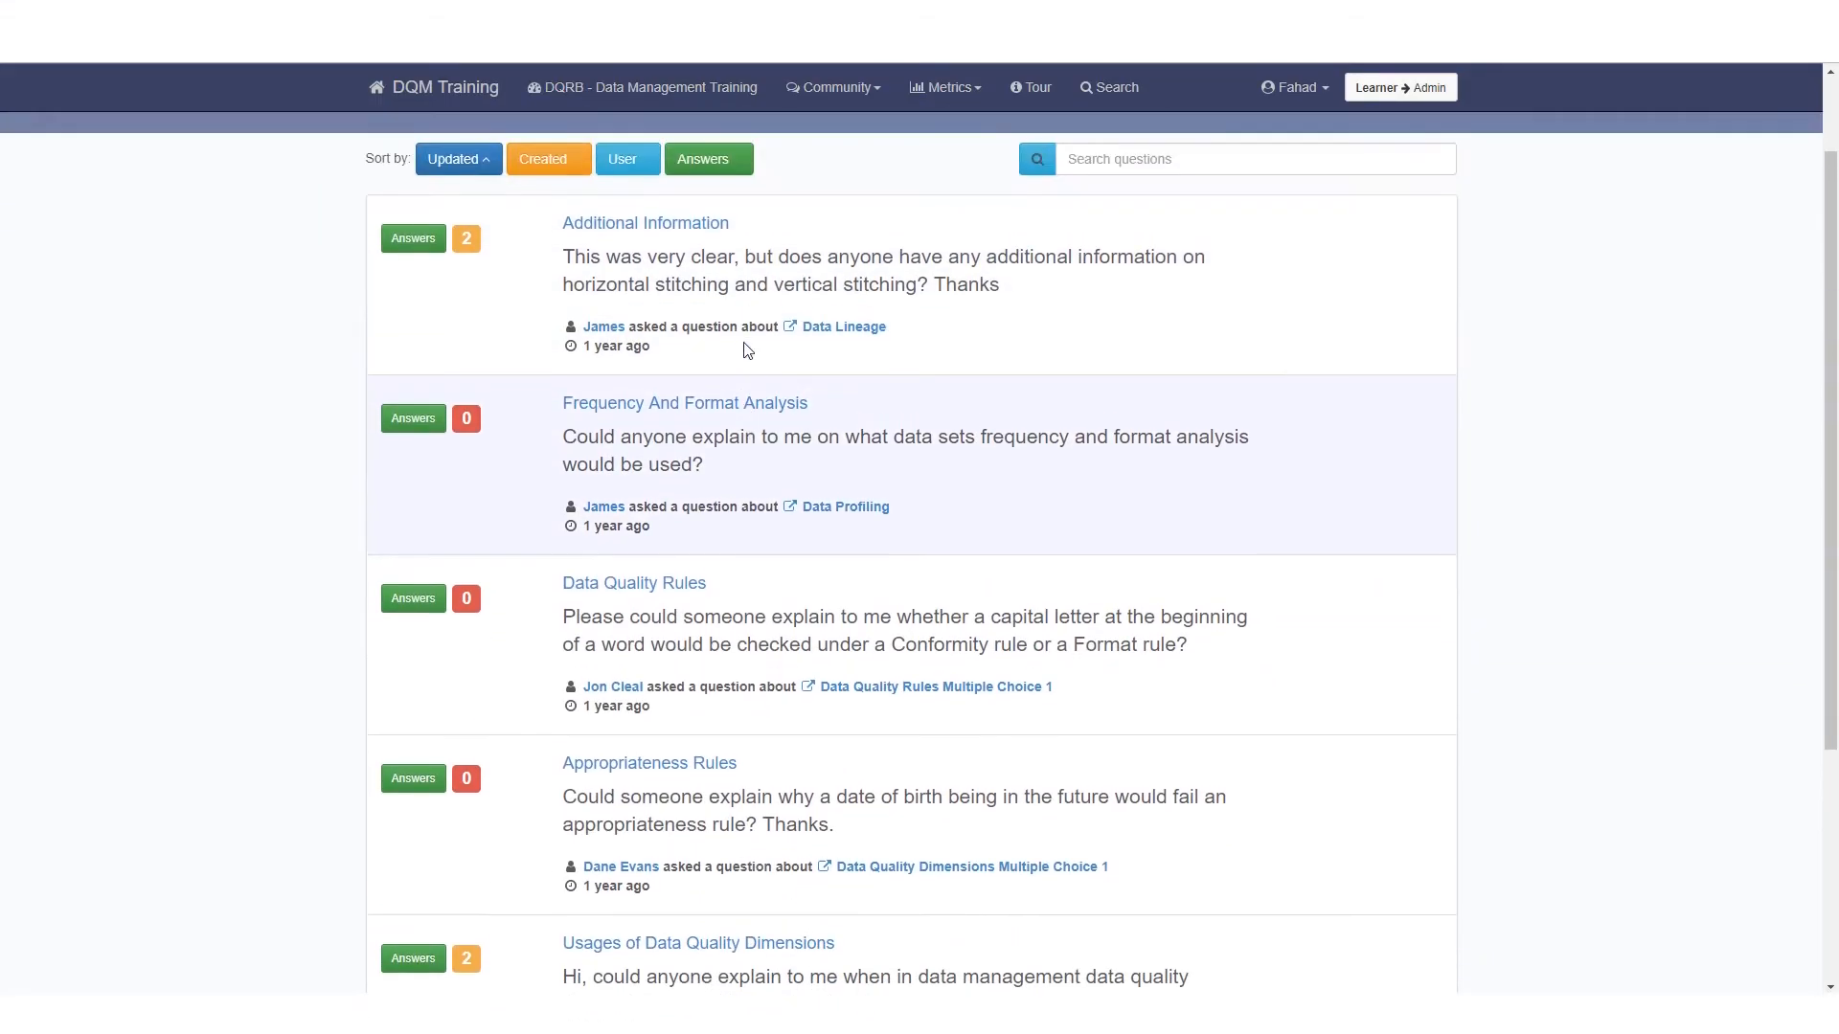
pyautogui.click(684, 343)
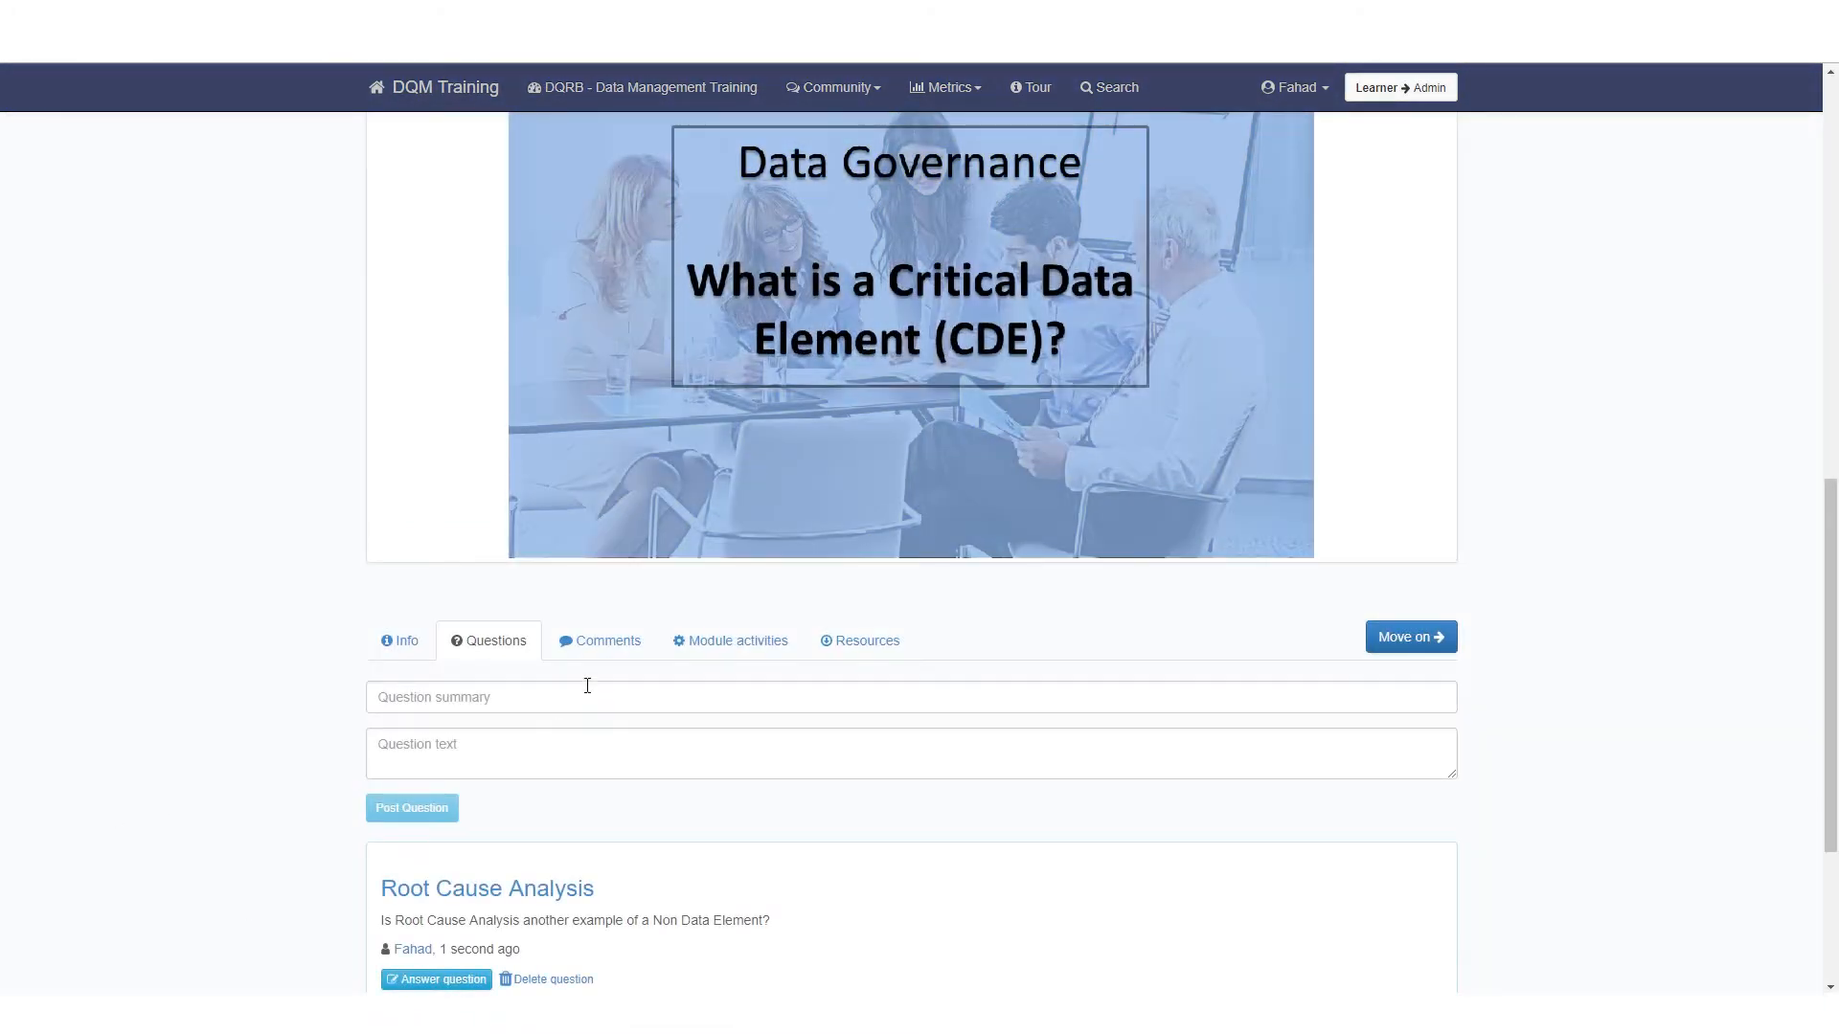
# Post the comment "Good content on derived and non derived data?" on the Critical Data Element page.
pyautogui.click(589, 647)
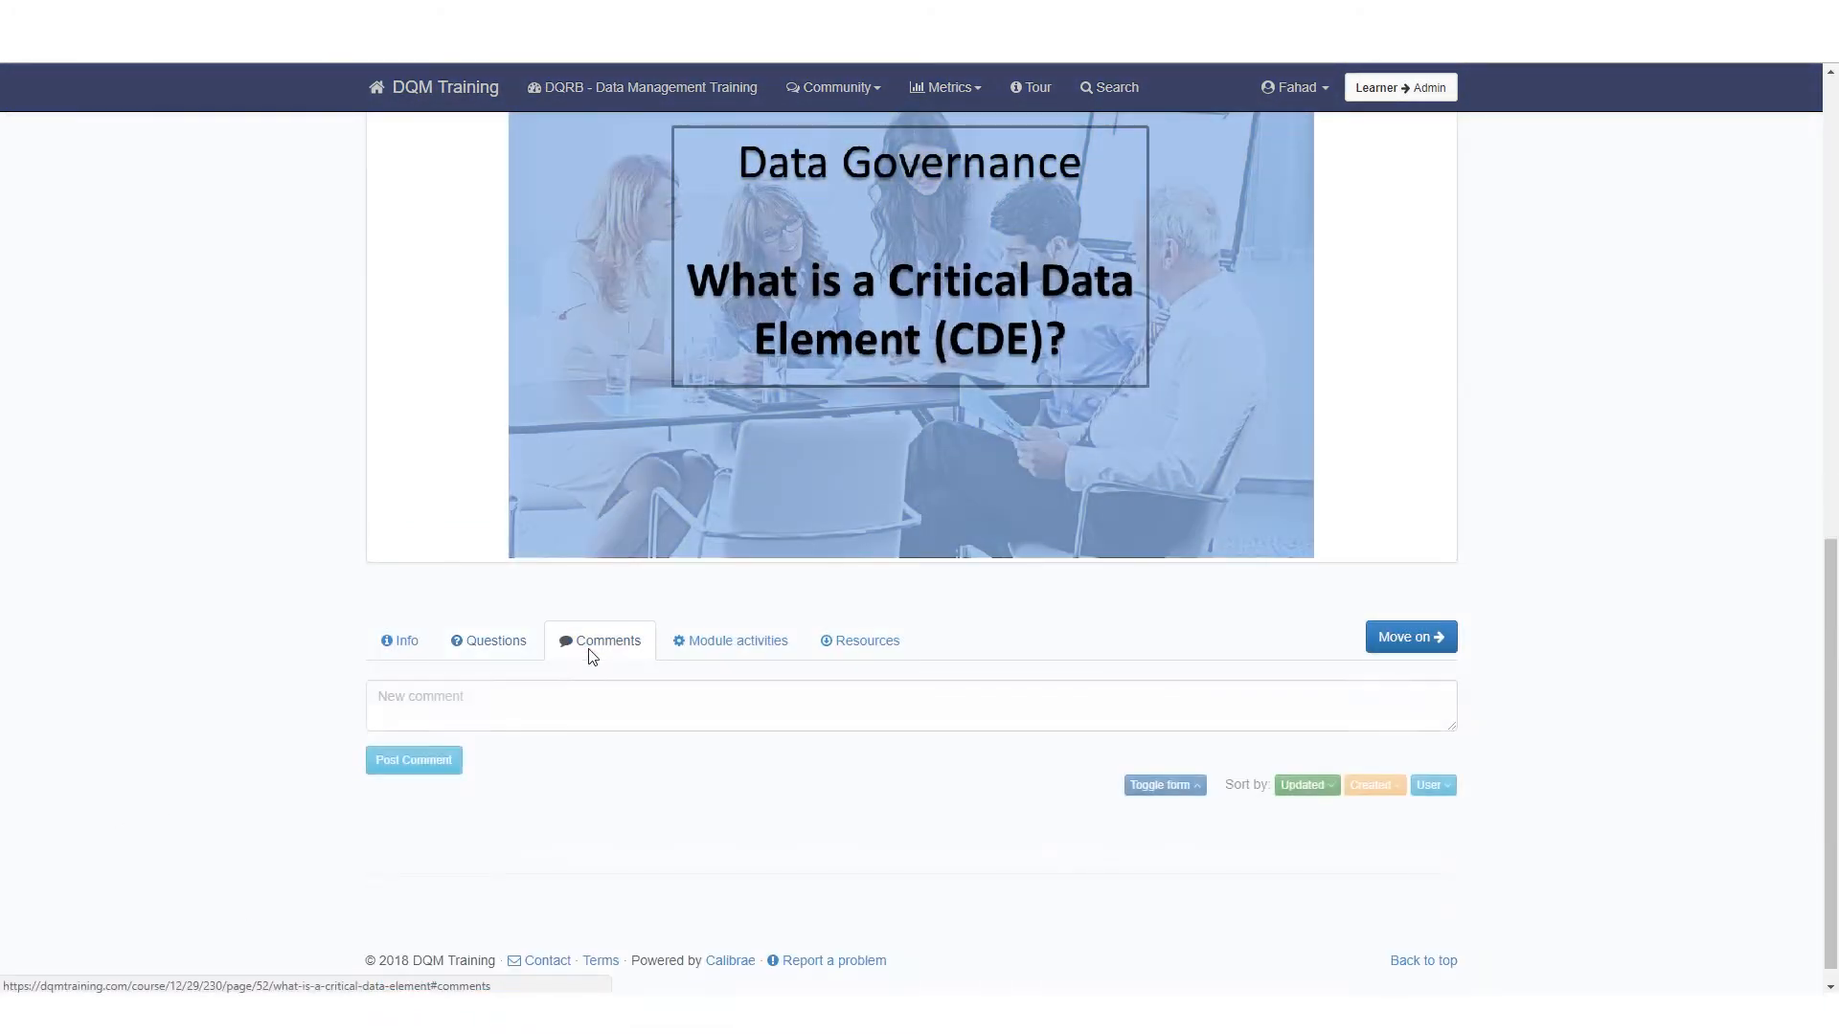
pyautogui.click(538, 691)
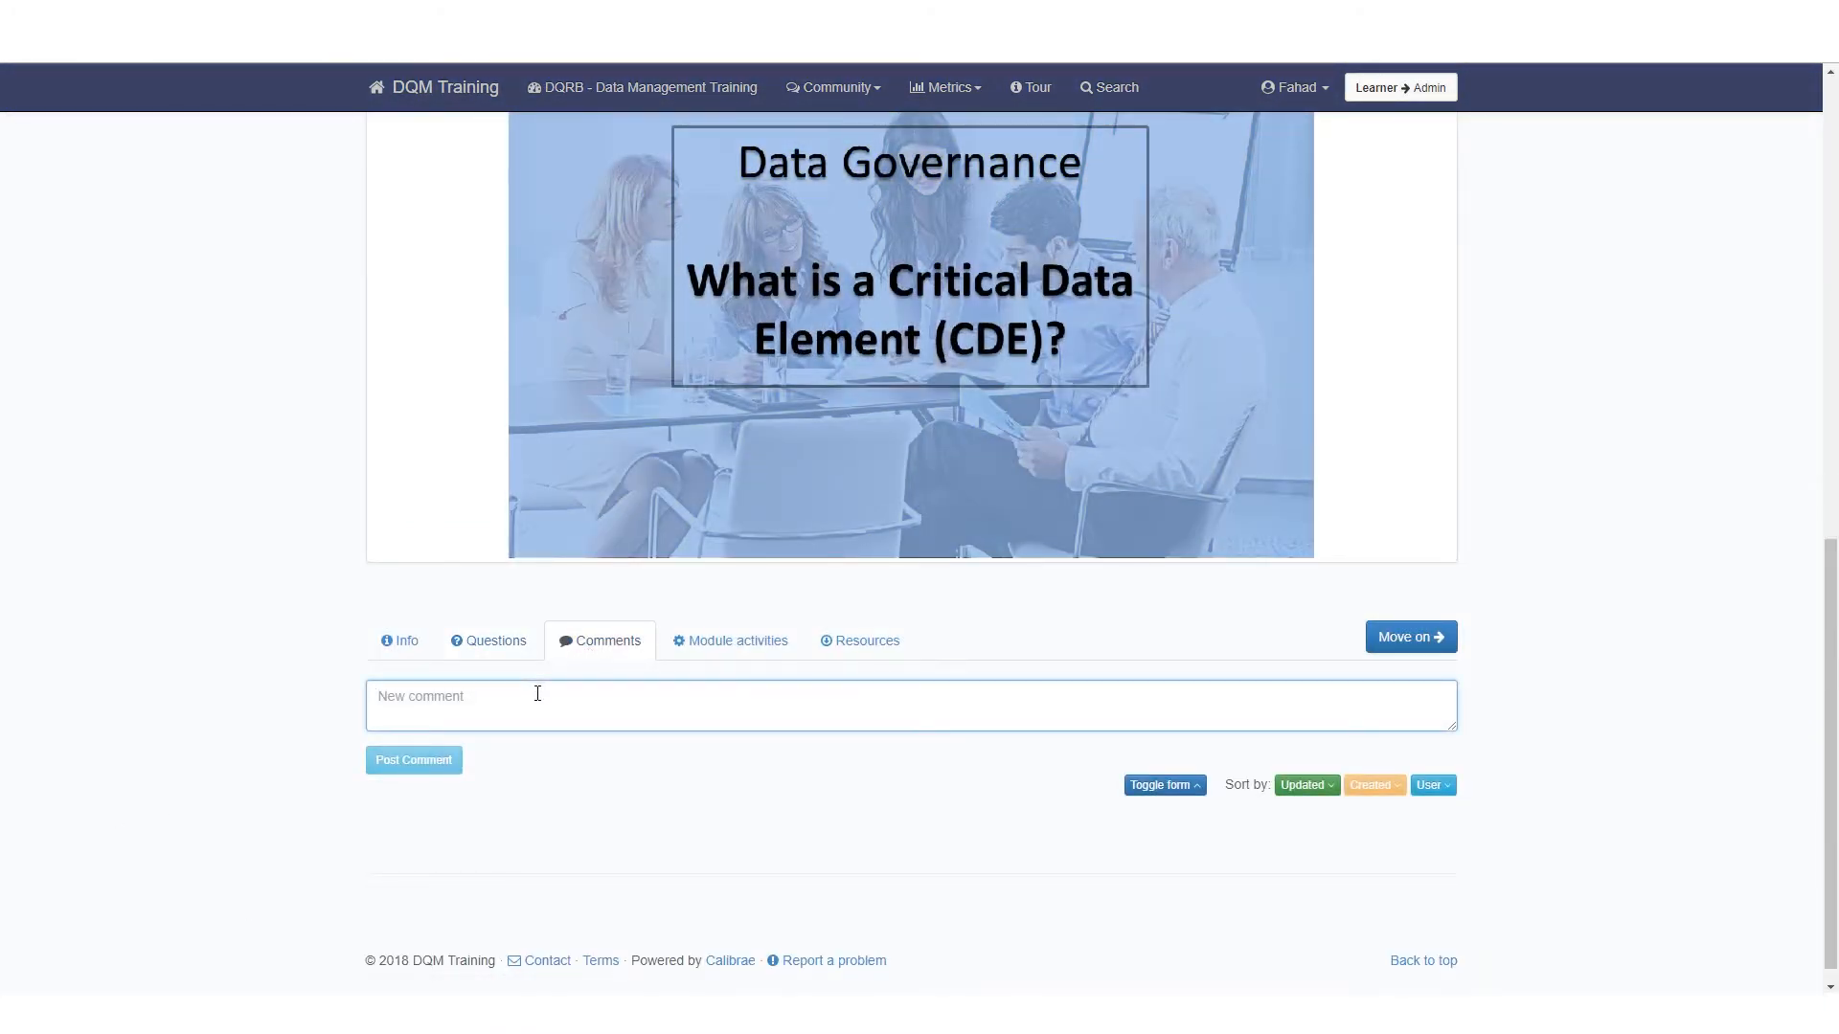
pyautogui.write('Good content on derived and non derived data?')
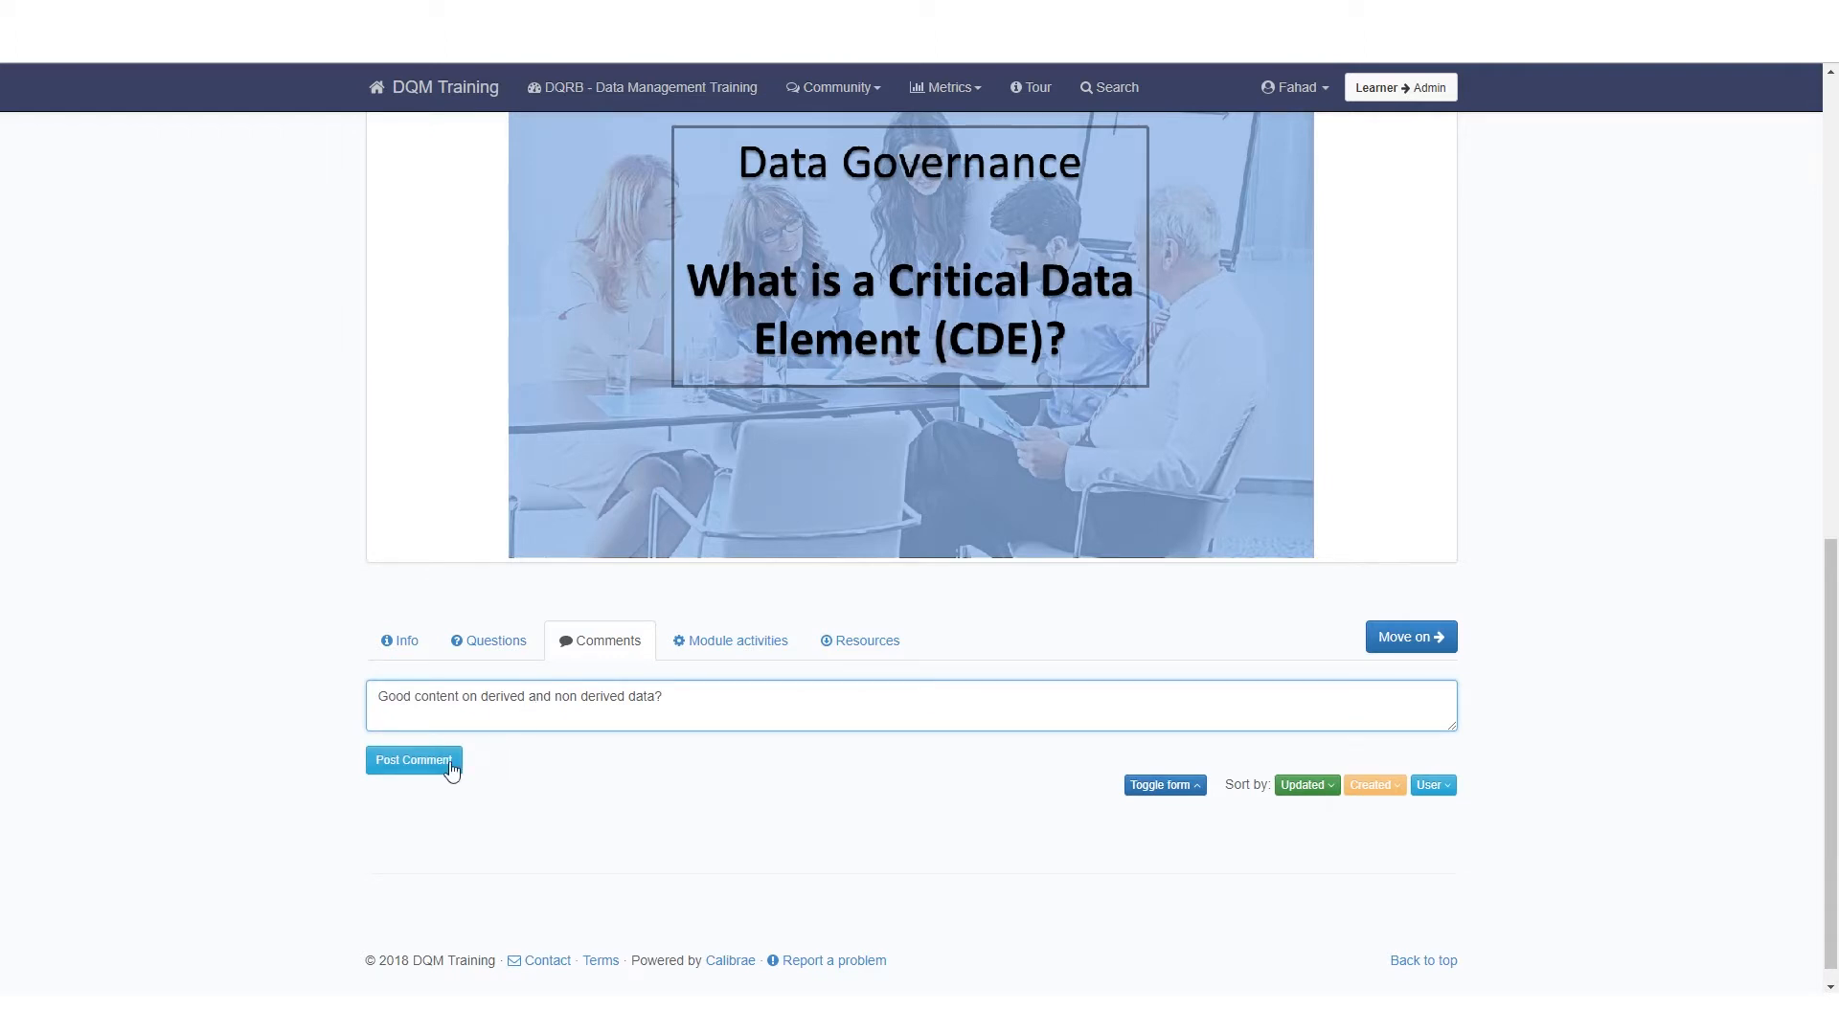
pyautogui.click(450, 763)
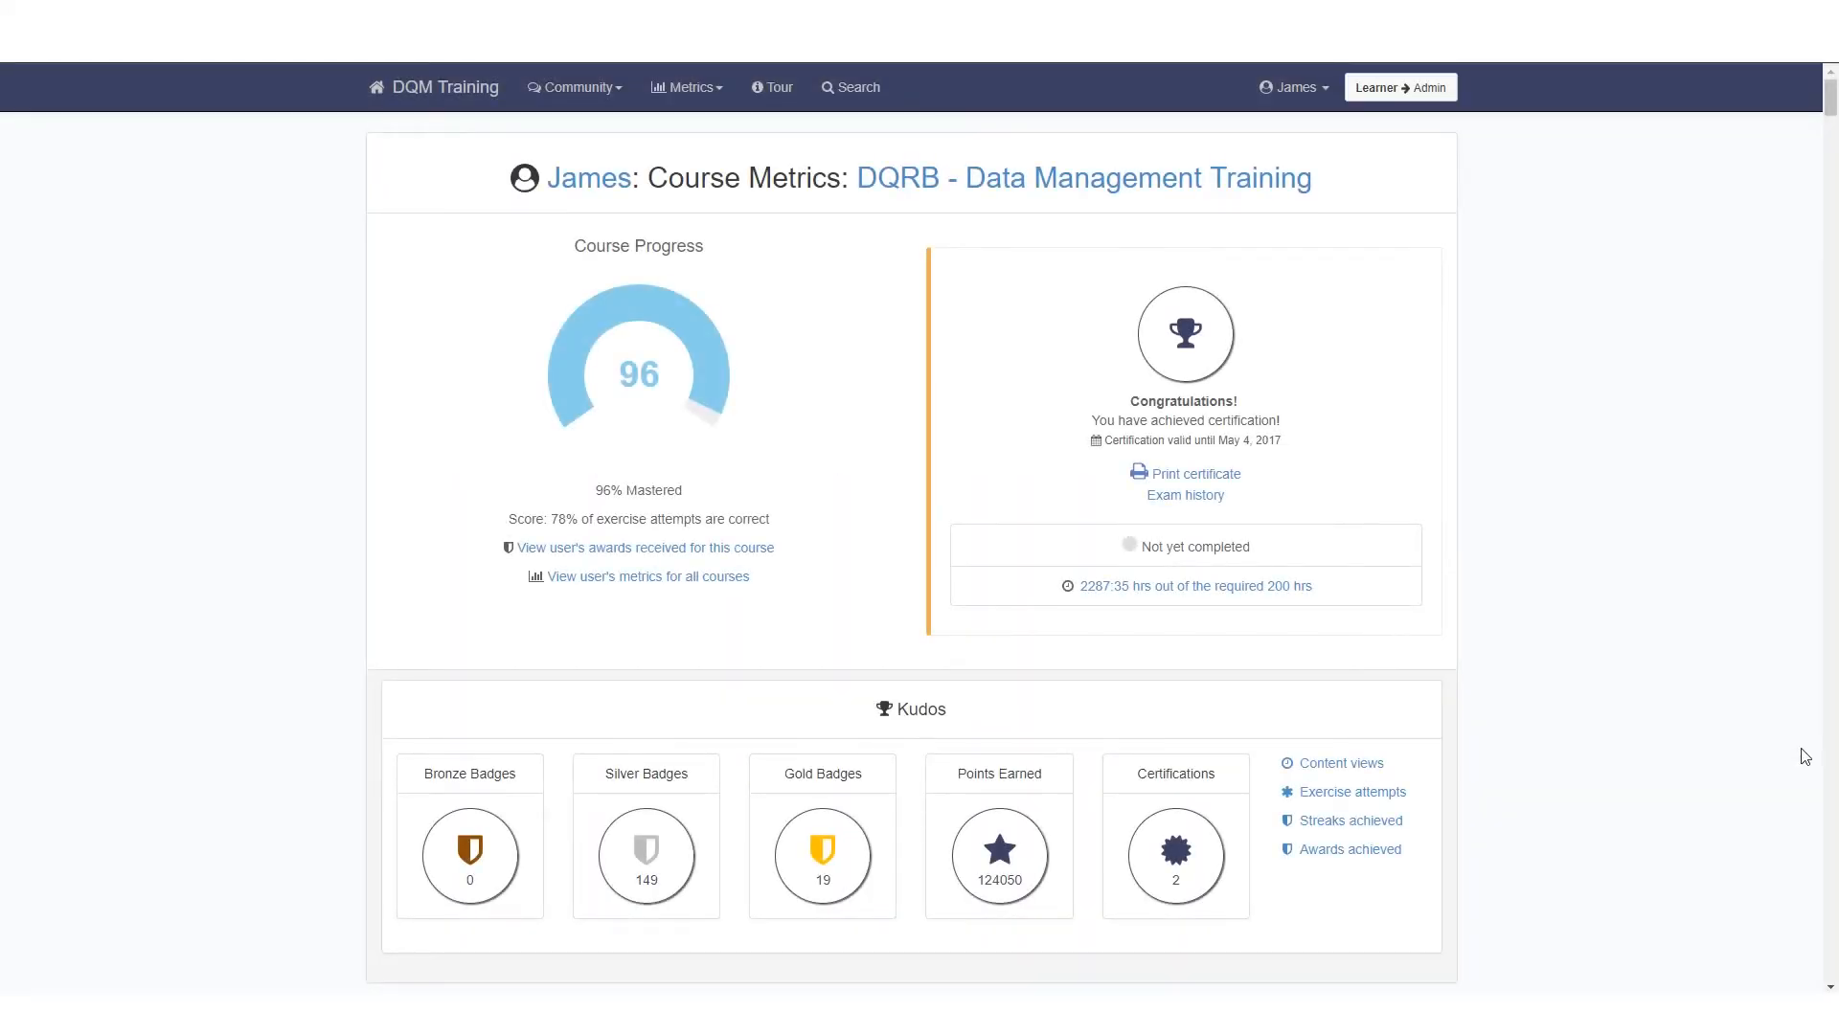
# Examine the learner's course metrics, from progress and kudos through chapter metrics to the Data Governance exercise results.
pyautogui.scroll(-3, 1805, 757)
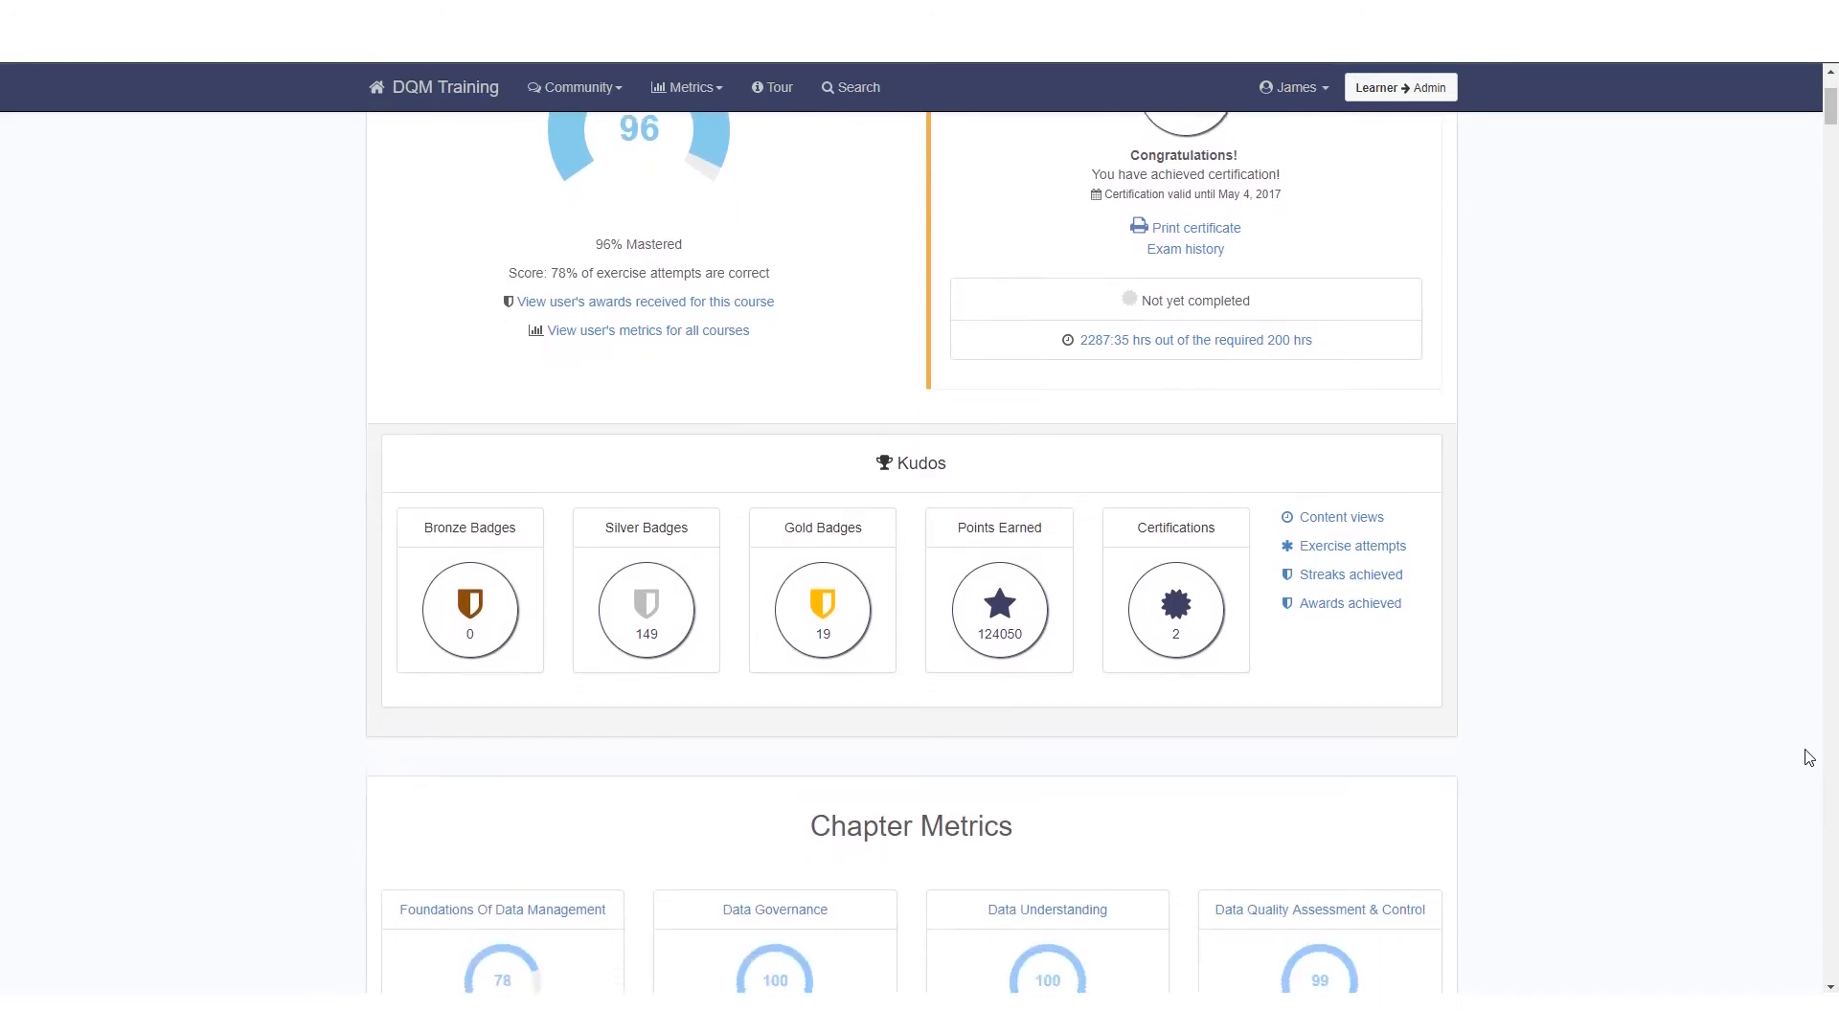
pyautogui.scroll(-3, 1806, 755)
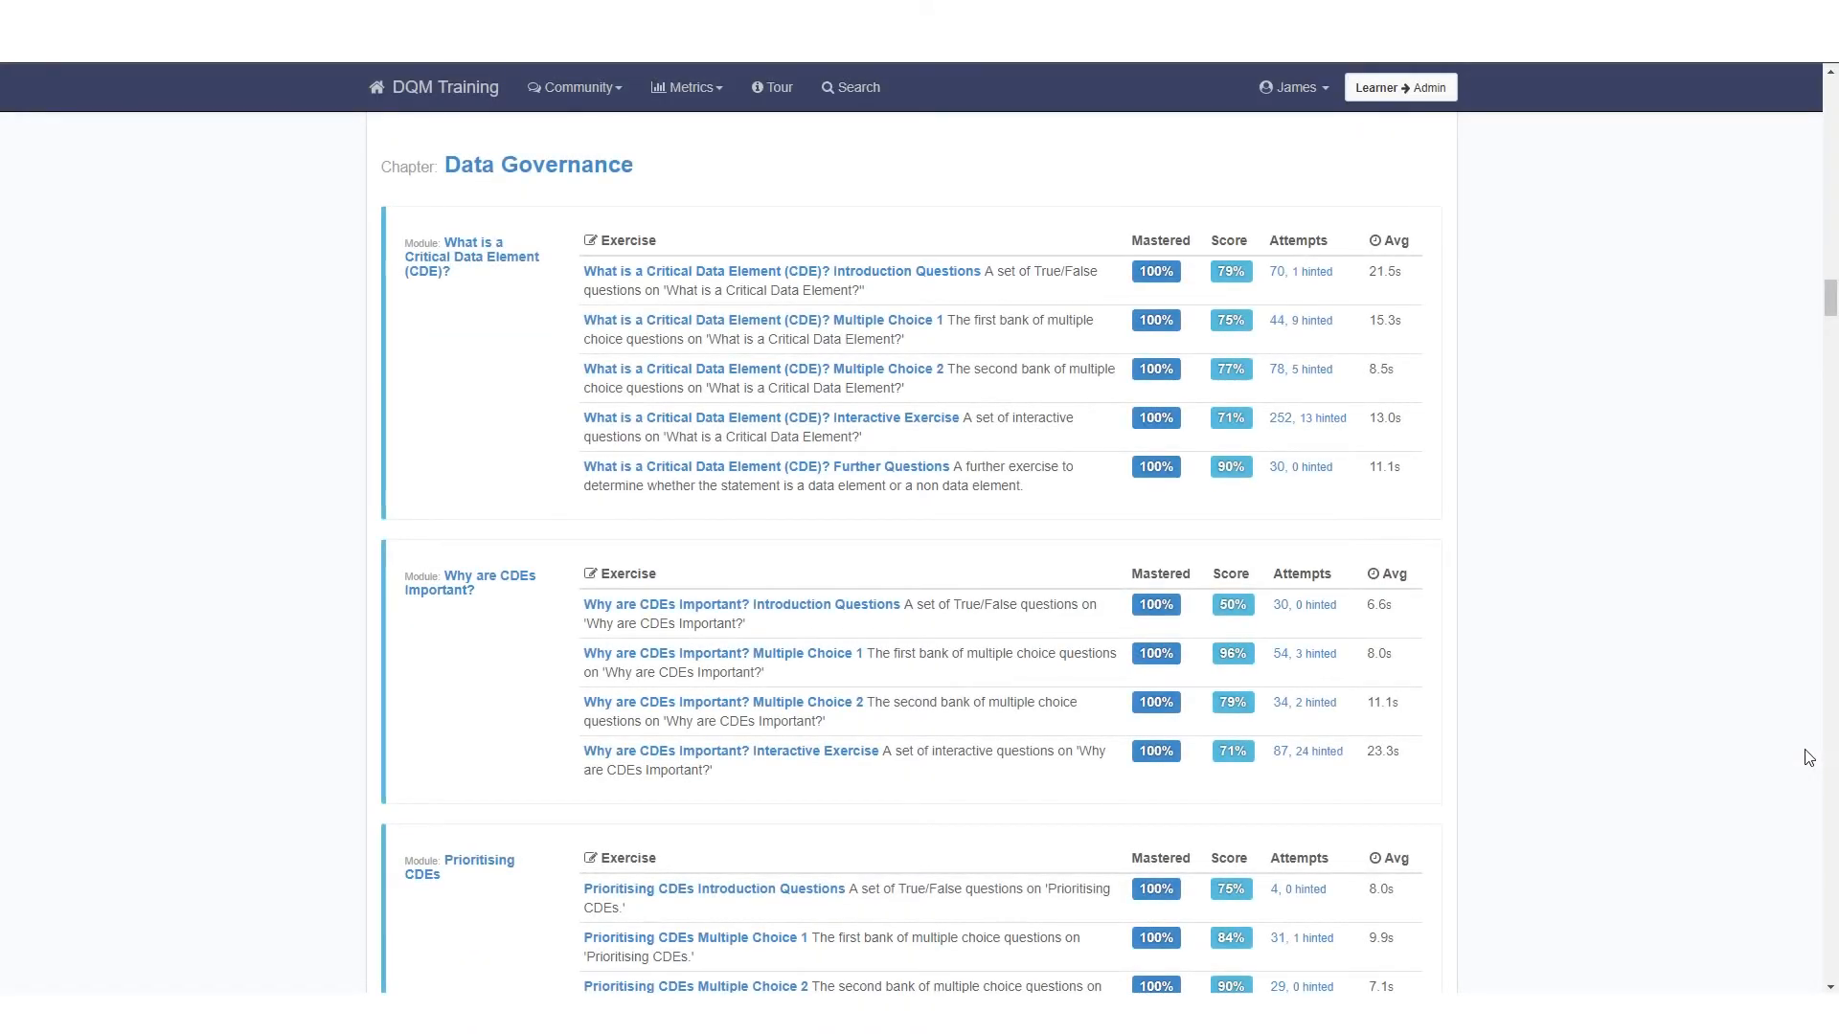
pyautogui.scroll(-3, 1809, 757)
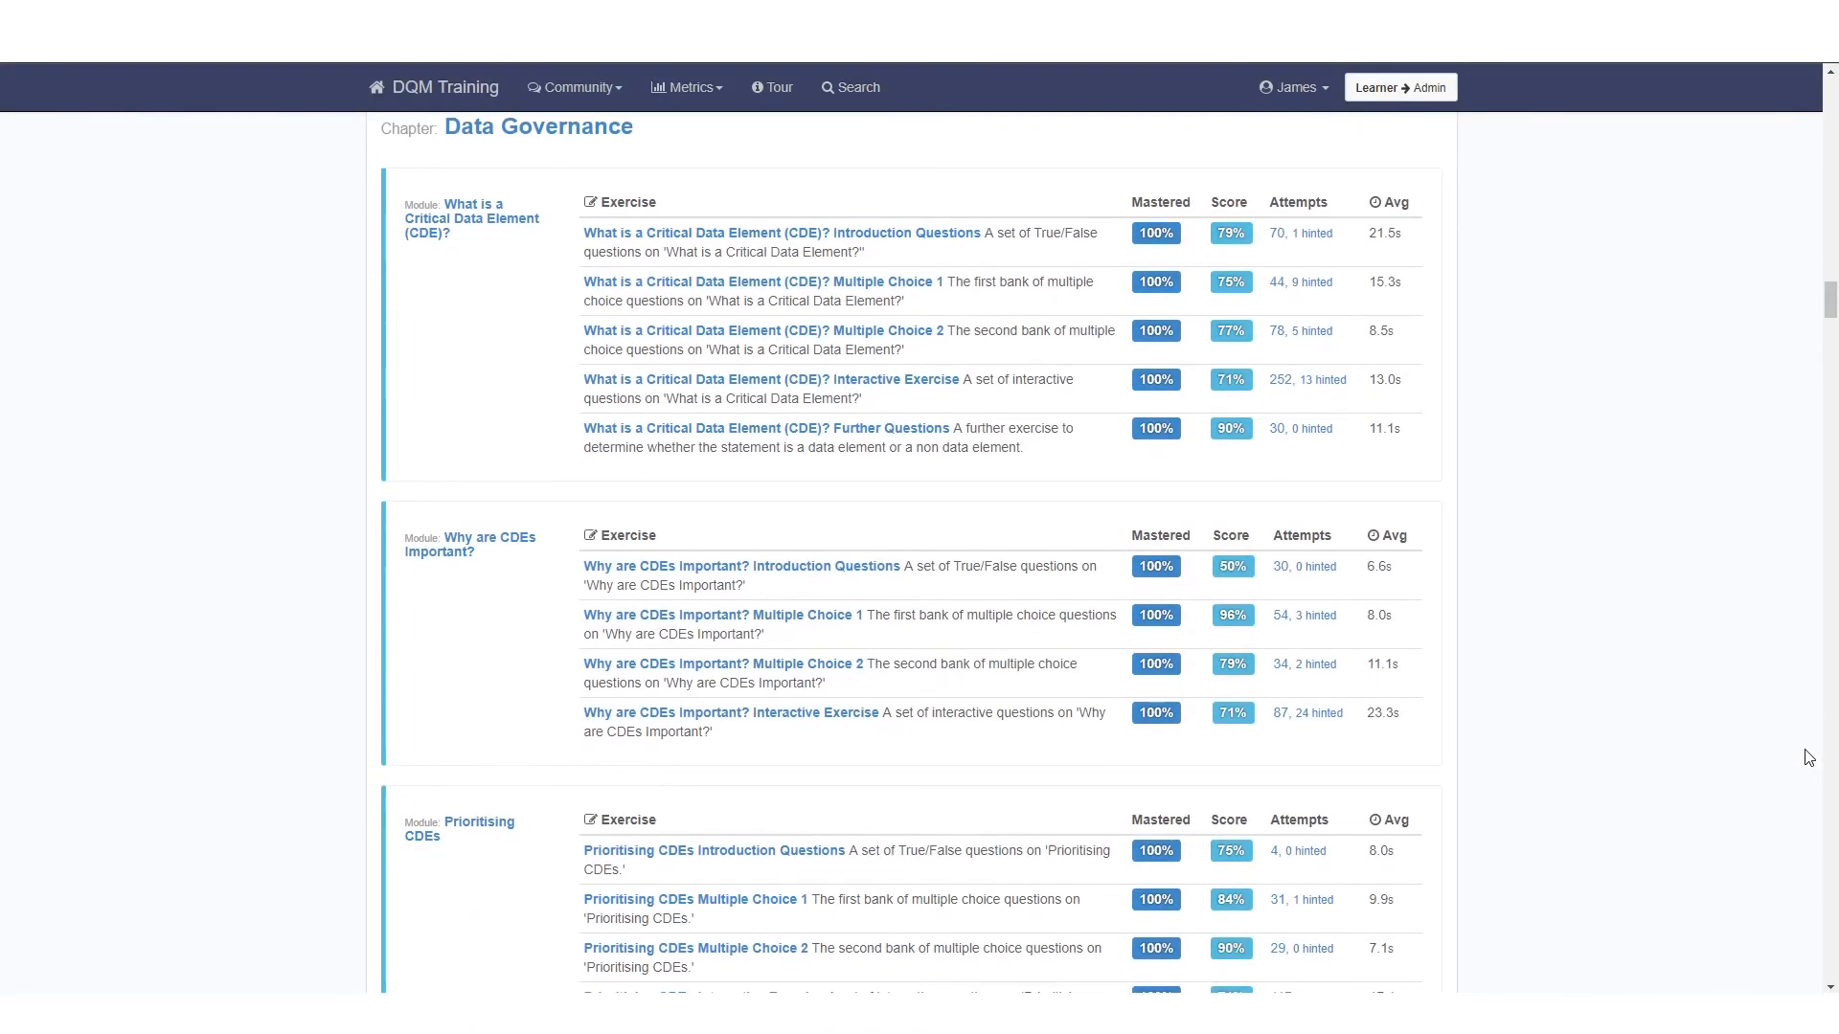
pyautogui.scroll(-3, 1809, 758)
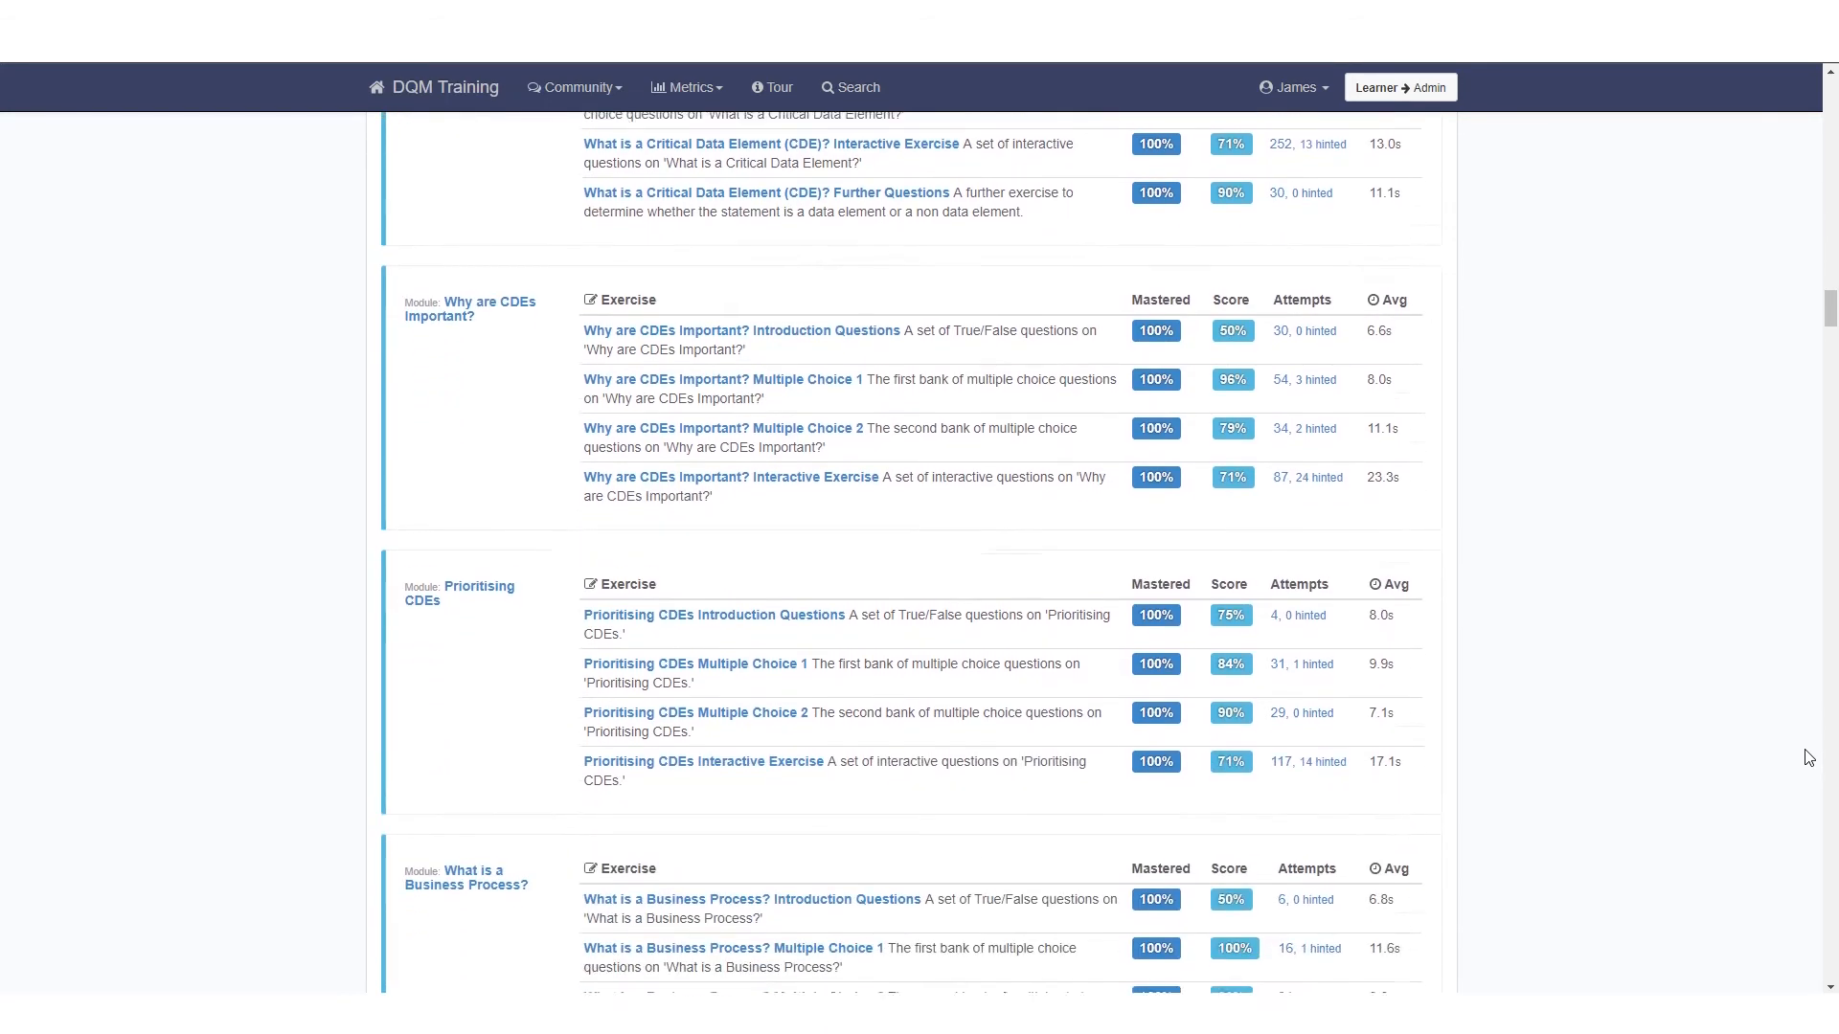
pyautogui.scroll(-3, 1809, 757)
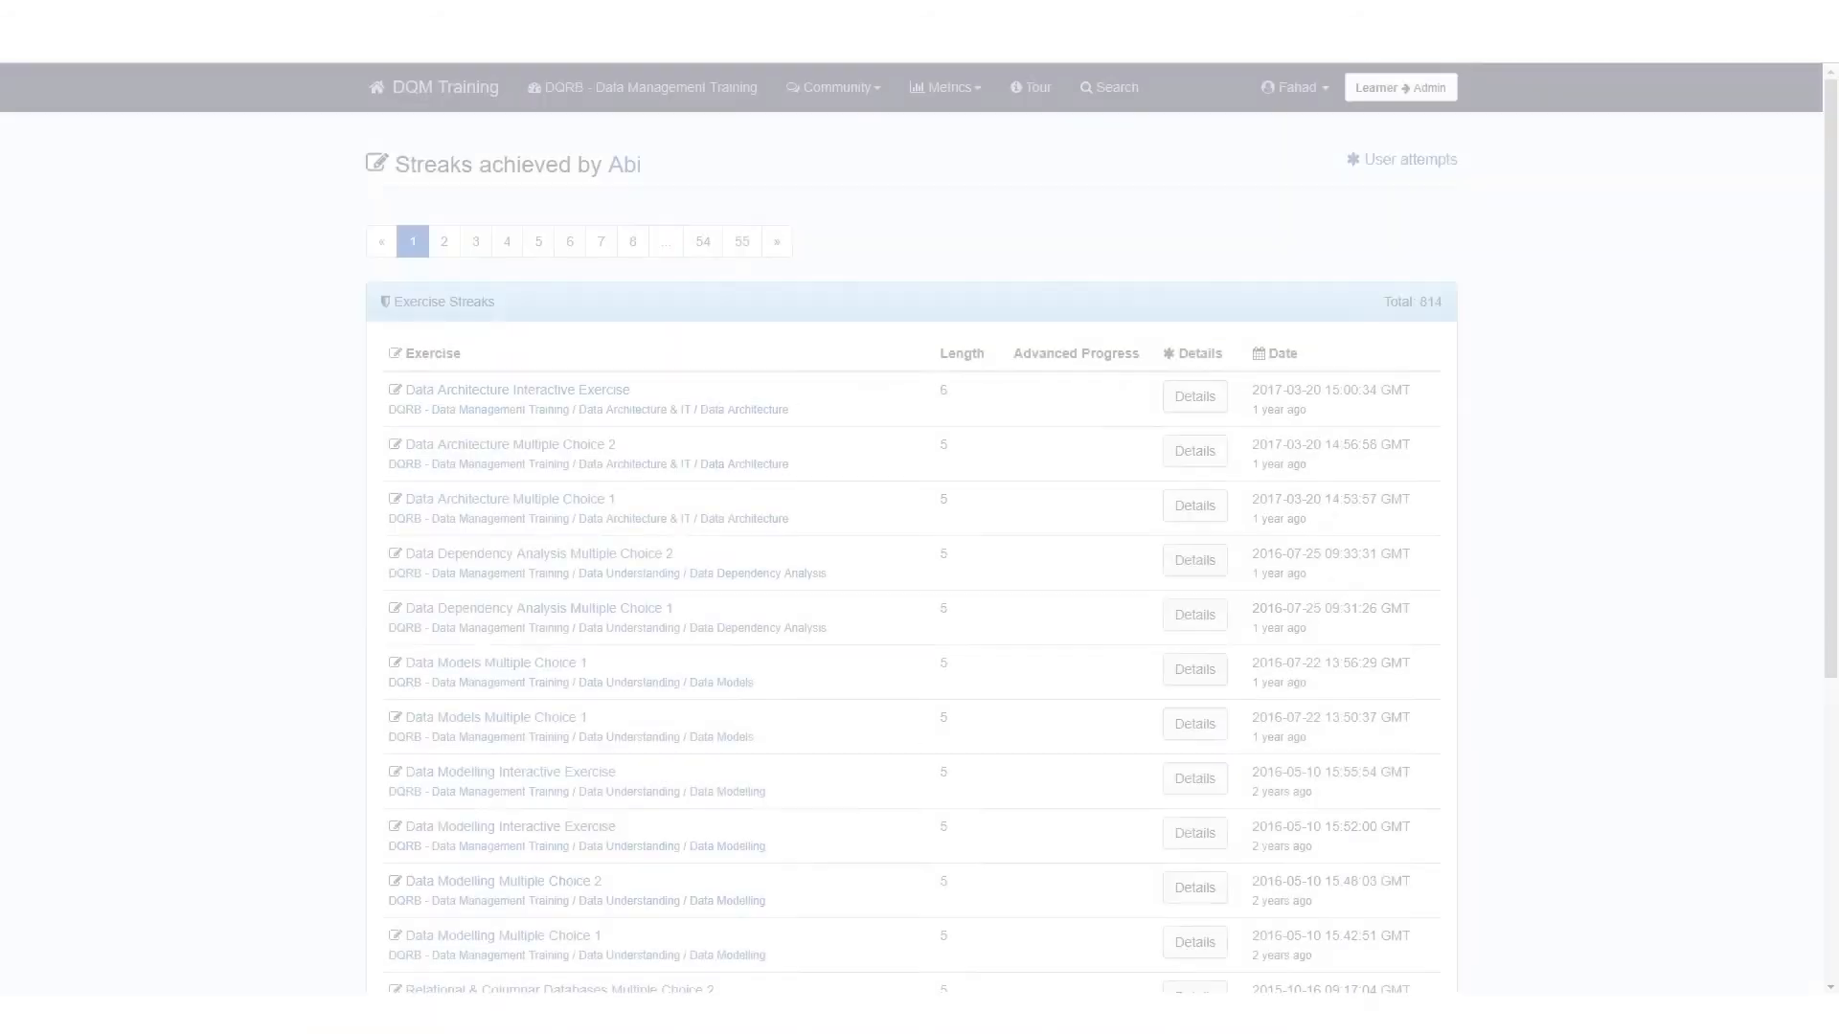
# Review the learner's achieved exercise streaks with their lengths and dates.
pyautogui.scroll(-2, 219, 329)
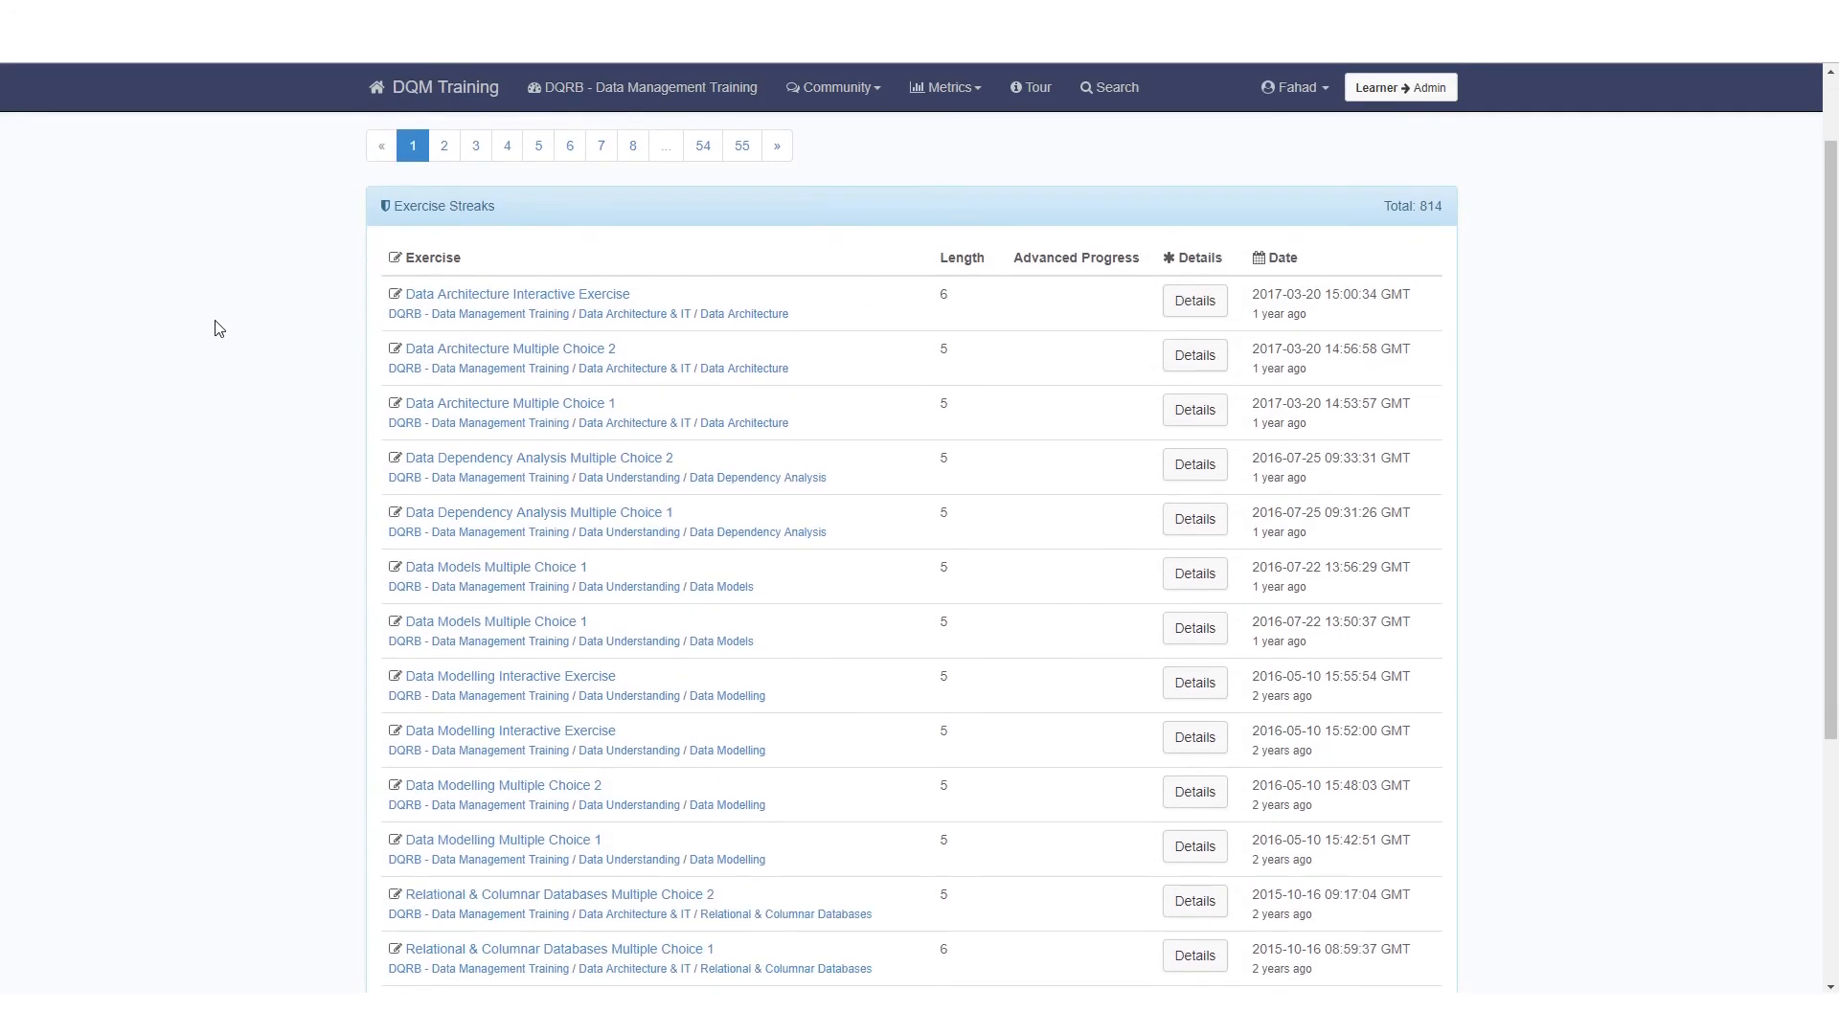
pyautogui.scroll(-1, 218, 330)
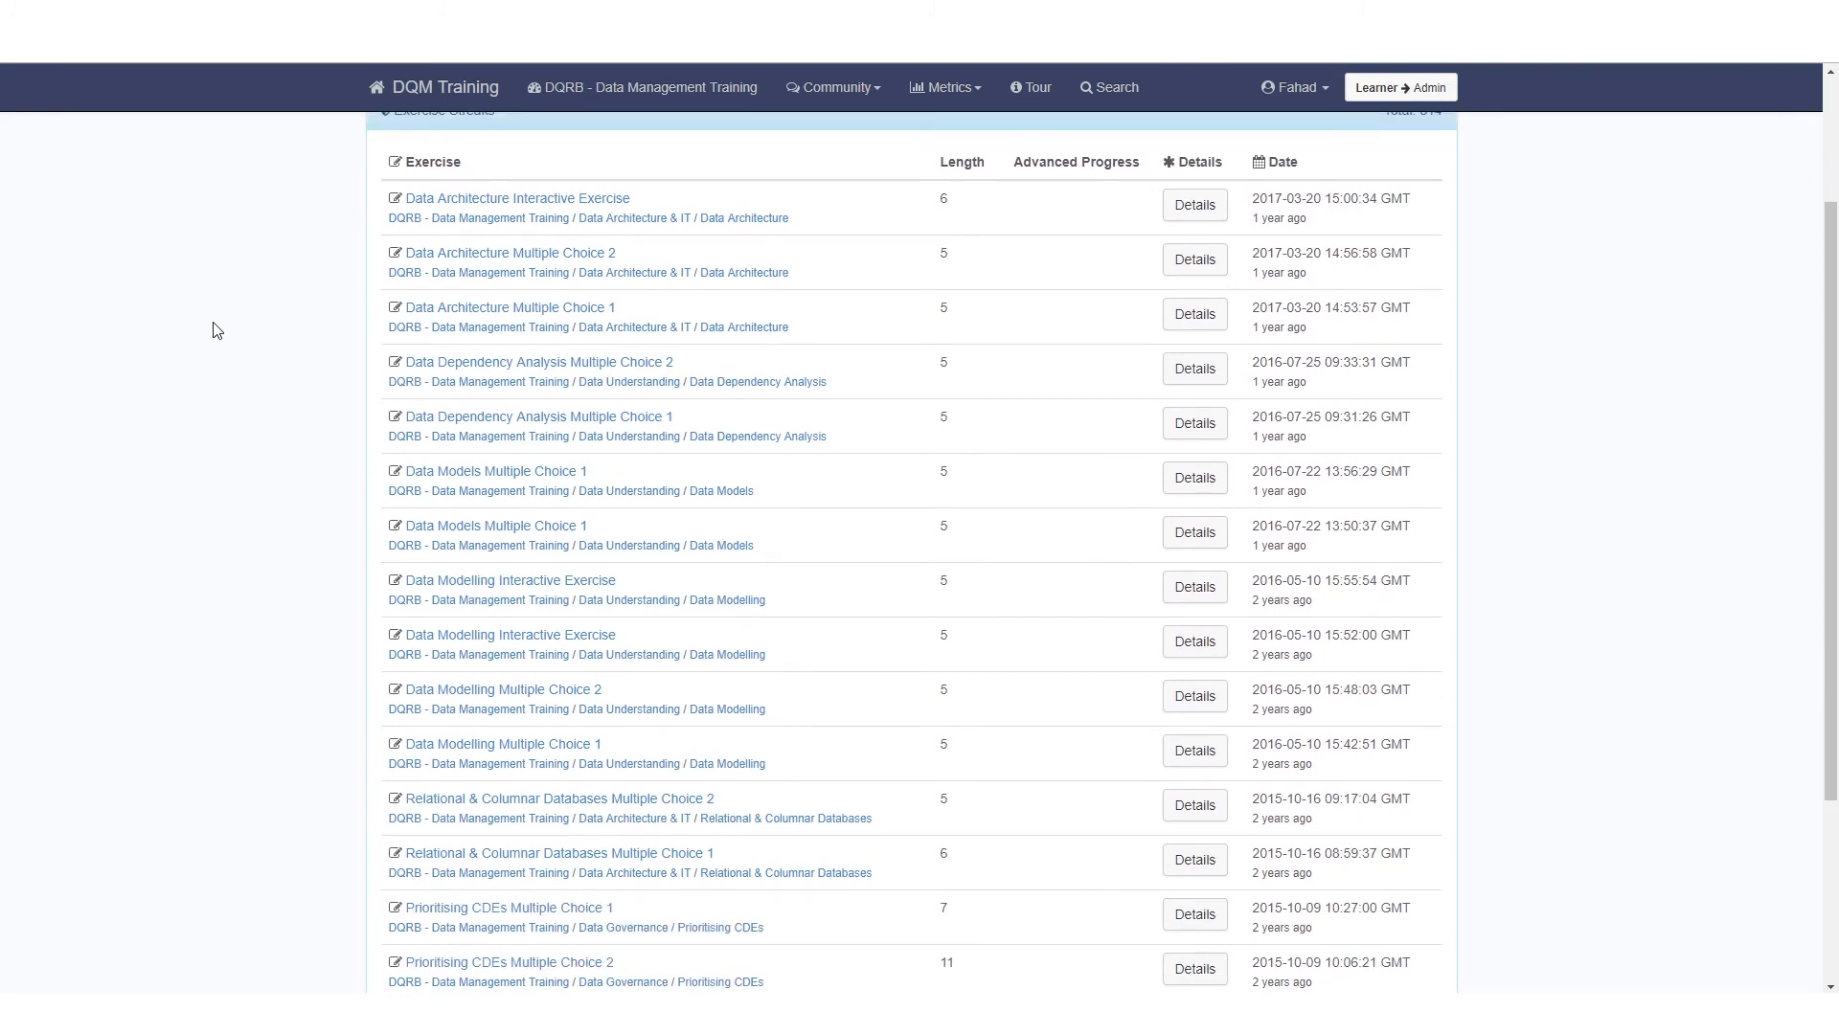